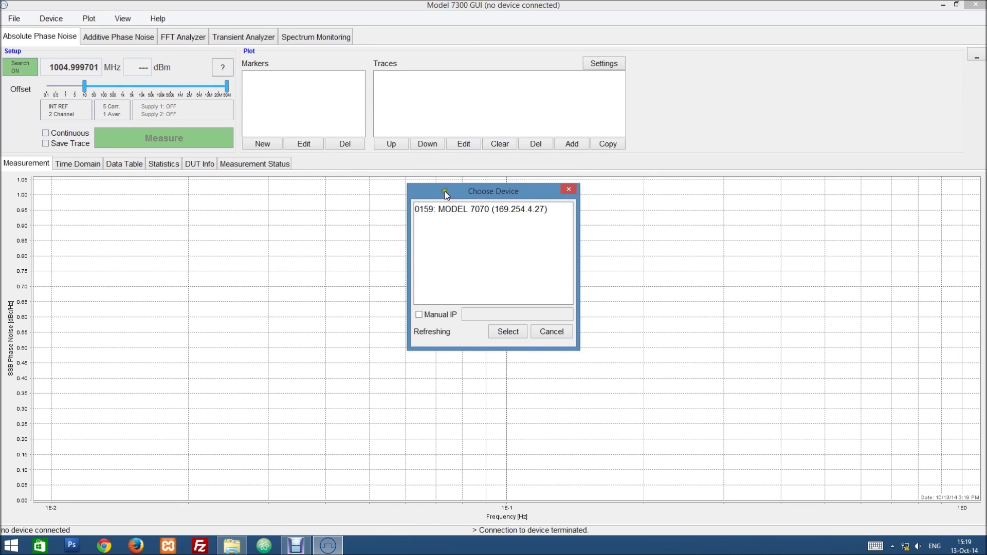
# Close the initial Choose Device dialog without connecting
pyautogui.moveTo(448, 189); pyautogui.dragTo(406, 189)
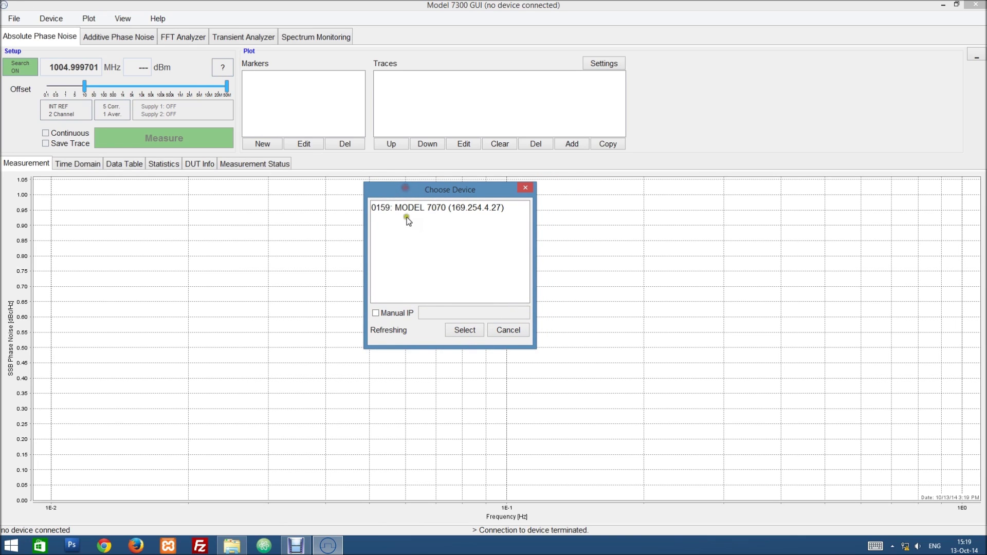
pyautogui.click(439, 209)
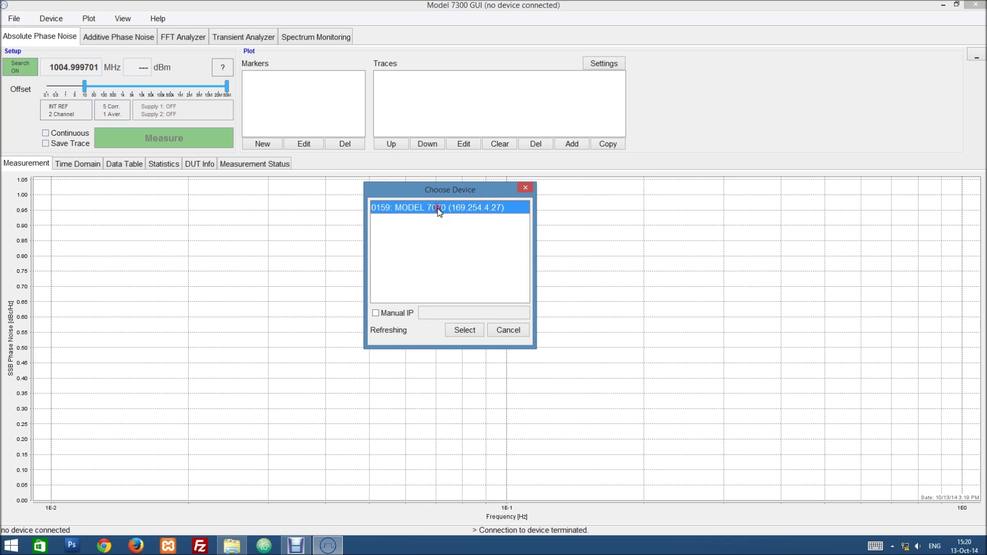
pyautogui.moveTo(482, 187); pyautogui.dragTo(473, 193)
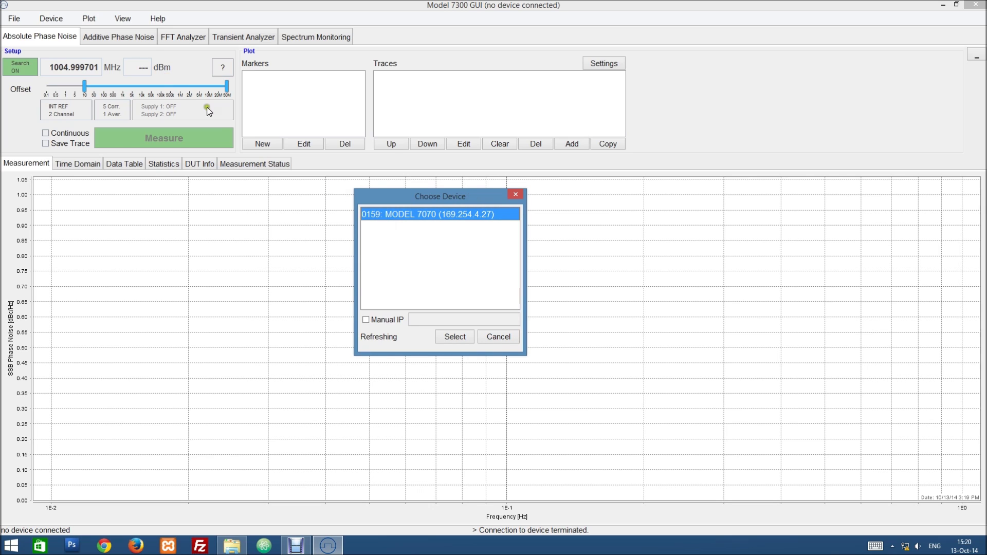
pyautogui.click(491, 337)
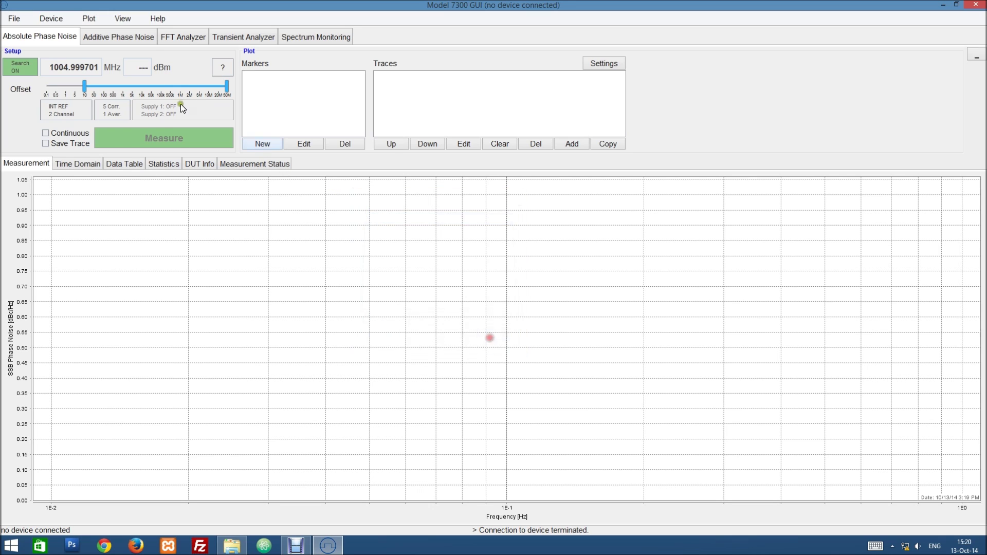
# Connect through Device > Connect to device 0159: MODEL 7070
pyautogui.click(41, 17)
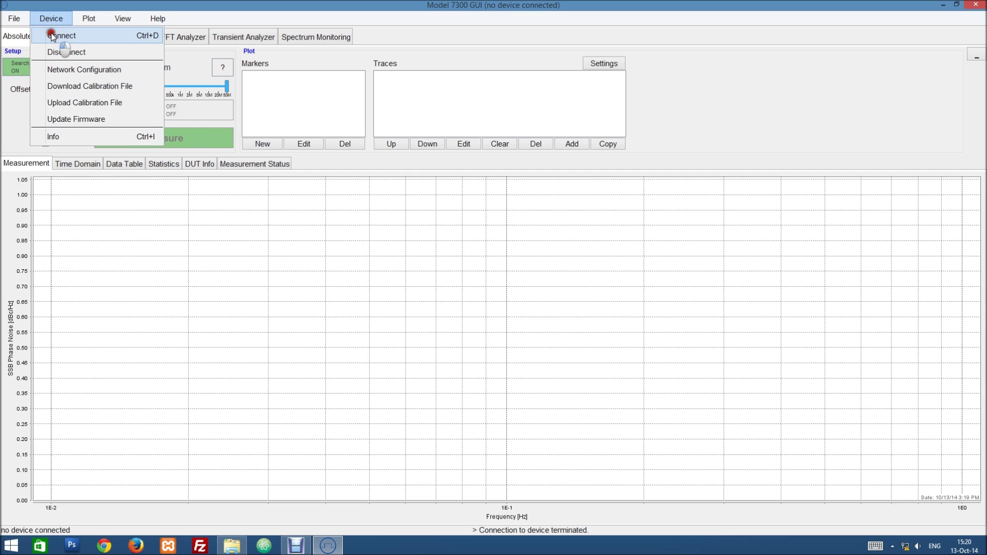
pyautogui.click(53, 35)
pyautogui.click(465, 209)
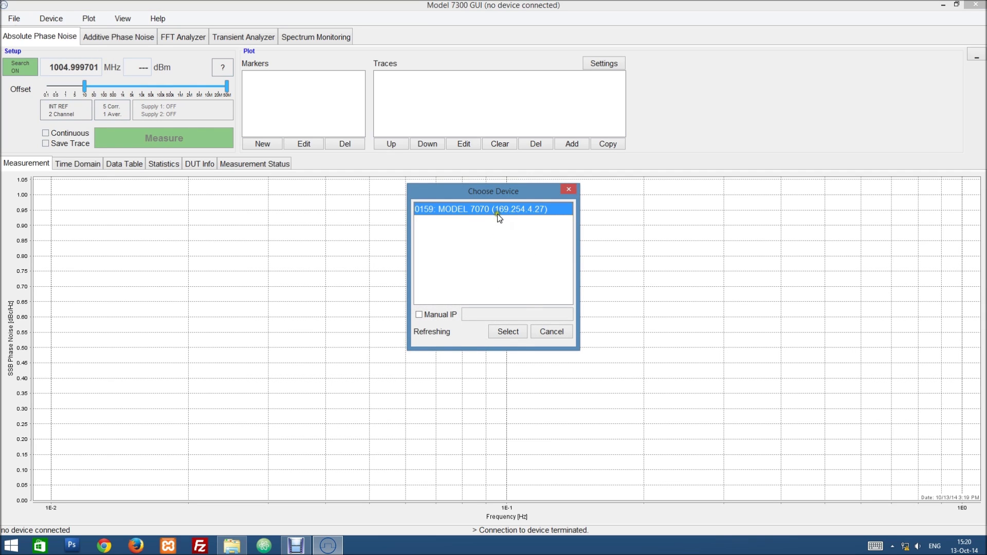
pyautogui.click(511, 331)
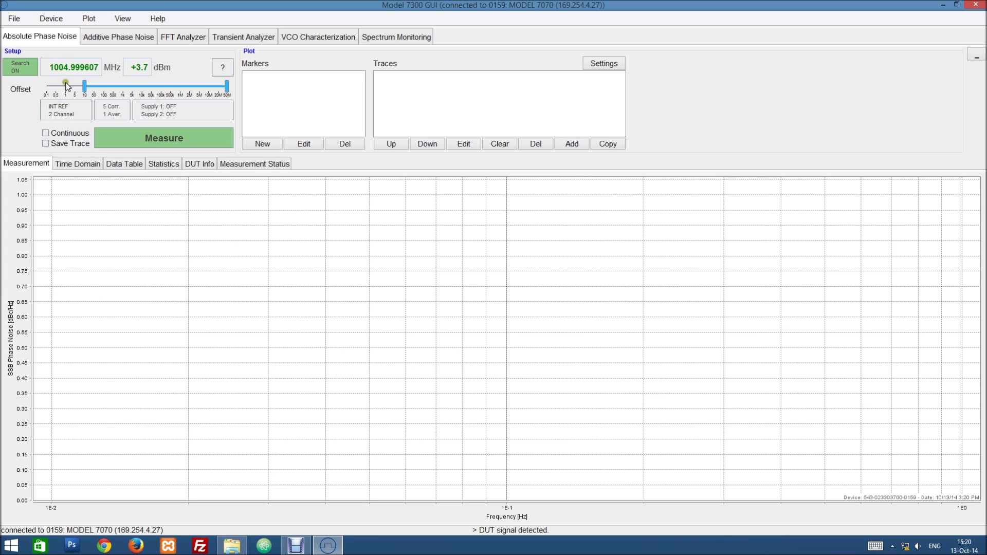
pyautogui.click(230, 69)
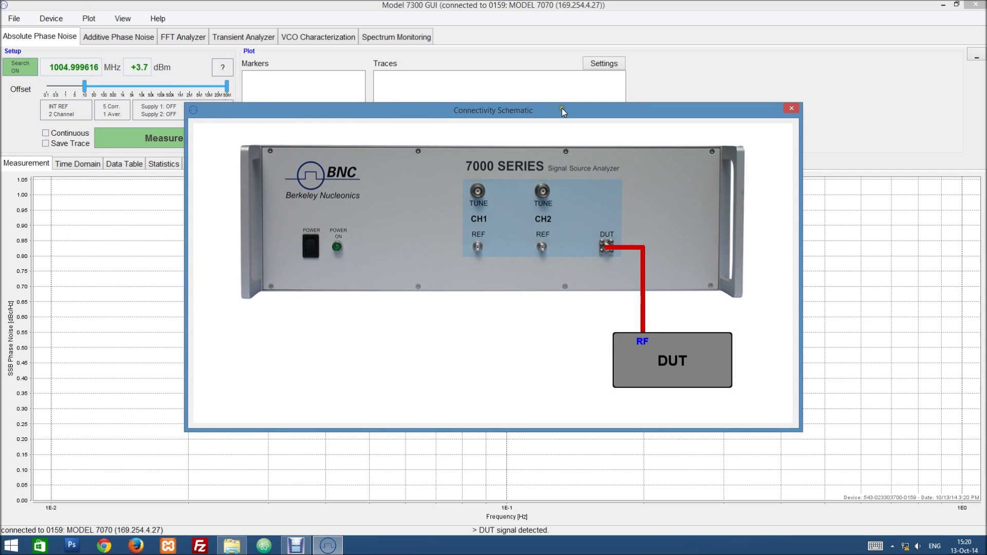
pyautogui.moveTo(556, 107); pyautogui.dragTo(550, 126)
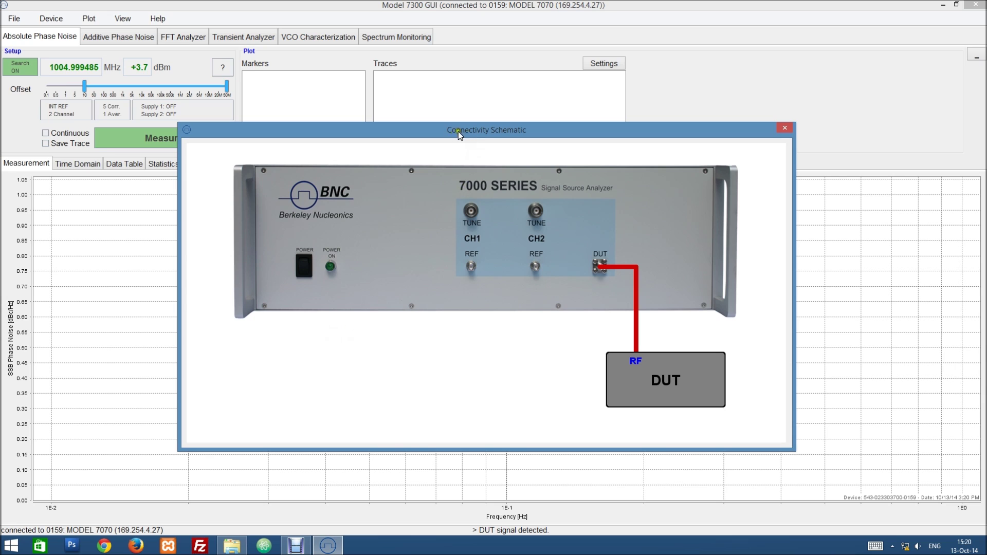
pyautogui.moveTo(602, 132); pyautogui.dragTo(548, 129)
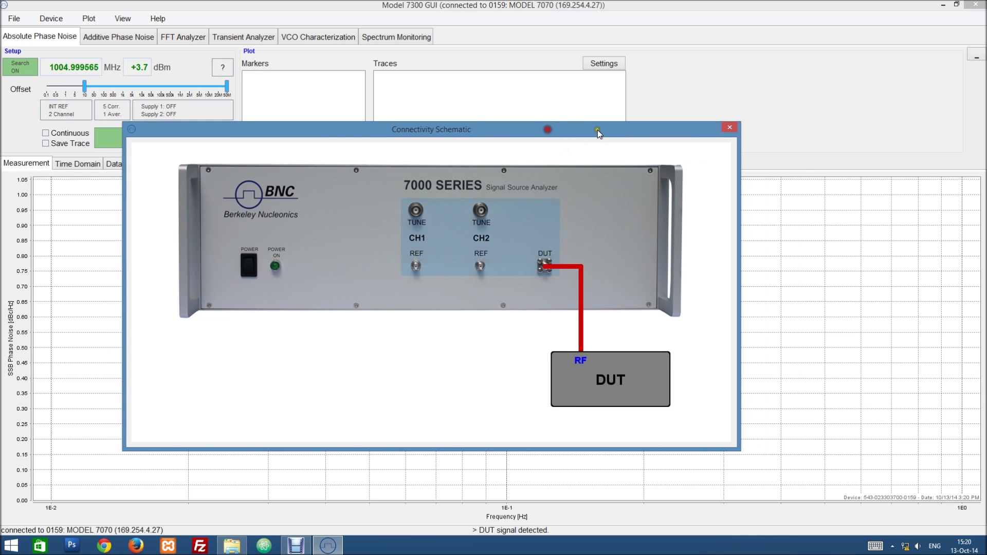
pyautogui.click(733, 128)
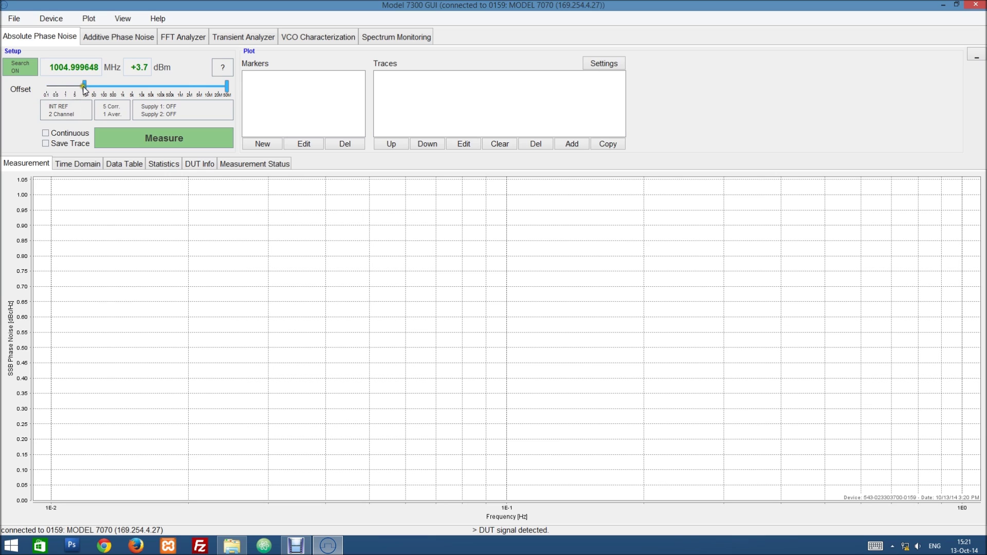
# Adjust the offset range and set Number of Correlations to 1, keeping 1 average
pyautogui.moveTo(84, 88)
pyautogui.mouseDown()
pyautogui.moveTo(123, 90)
pyautogui.moveTo(84, 98)
pyautogui.mouseUp()
pyautogui.click(65, 113)
pyautogui.click(122, 112)
pyautogui.click(546, 254)
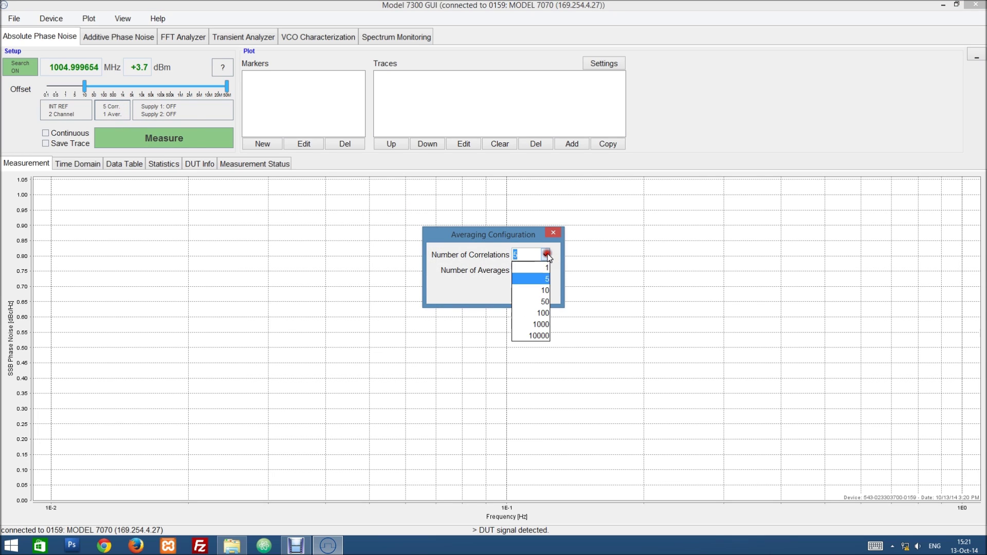
pyautogui.click(544, 267)
pyautogui.click(537, 288)
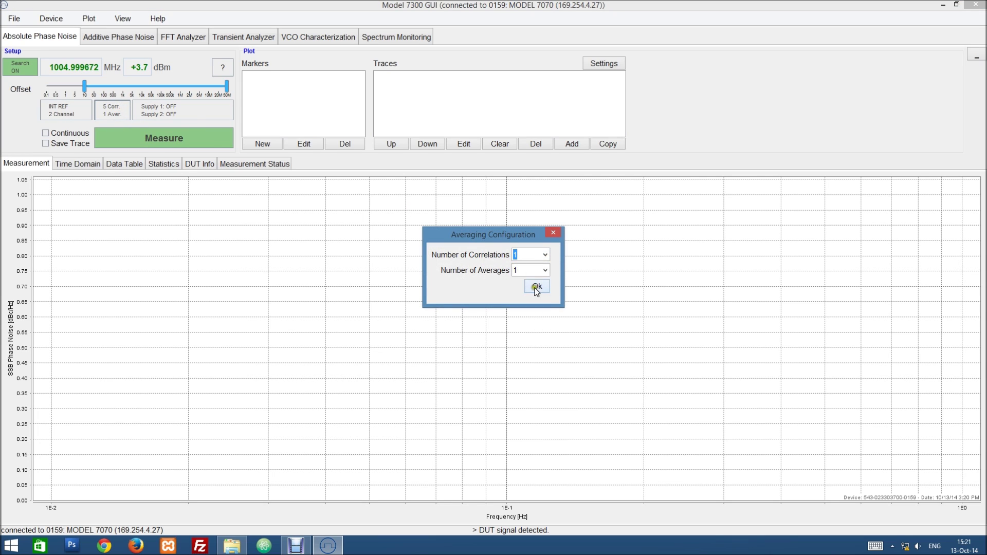
# Review Supply Configuration, both DUT supplies off at 0.00 V, and close it unchanged
pyautogui.click(190, 106)
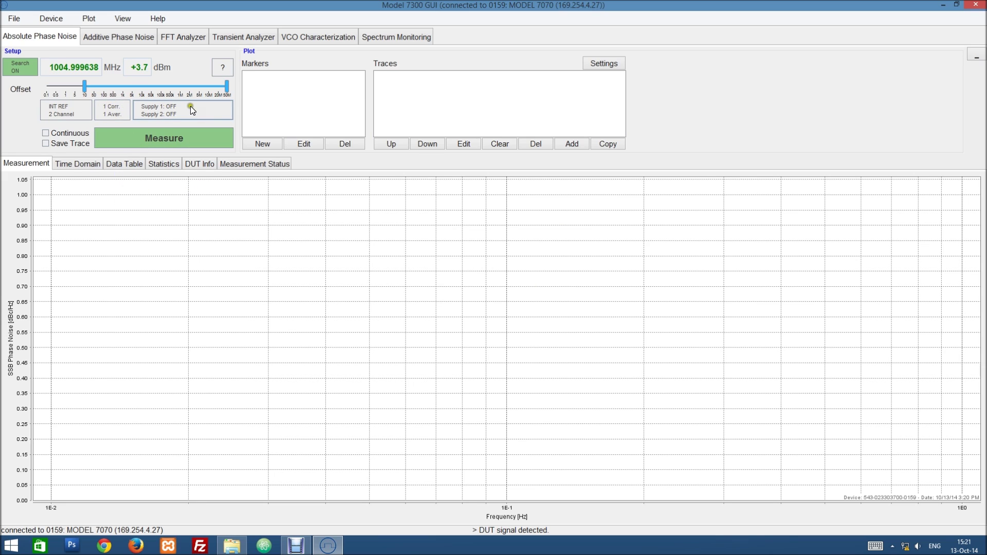
pyautogui.click(161, 109)
pyautogui.click(179, 109)
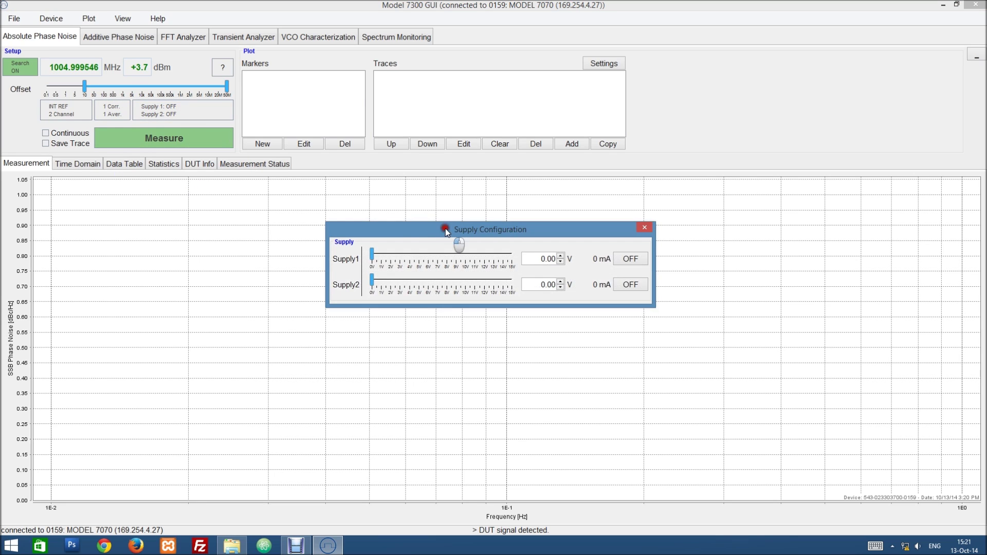
pyautogui.moveTo(445, 229); pyautogui.dragTo(333, 227)
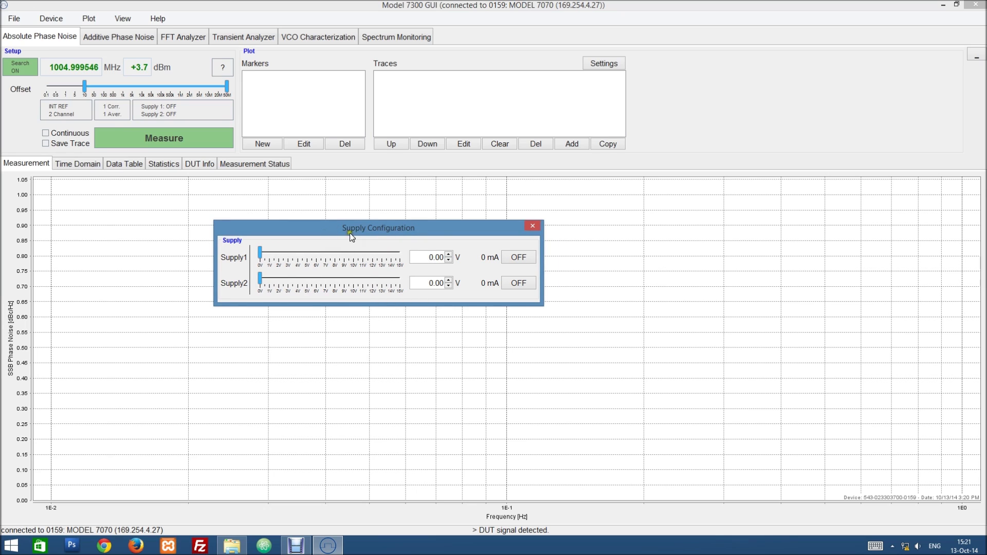
pyautogui.moveTo(459, 230); pyautogui.dragTo(437, 238)
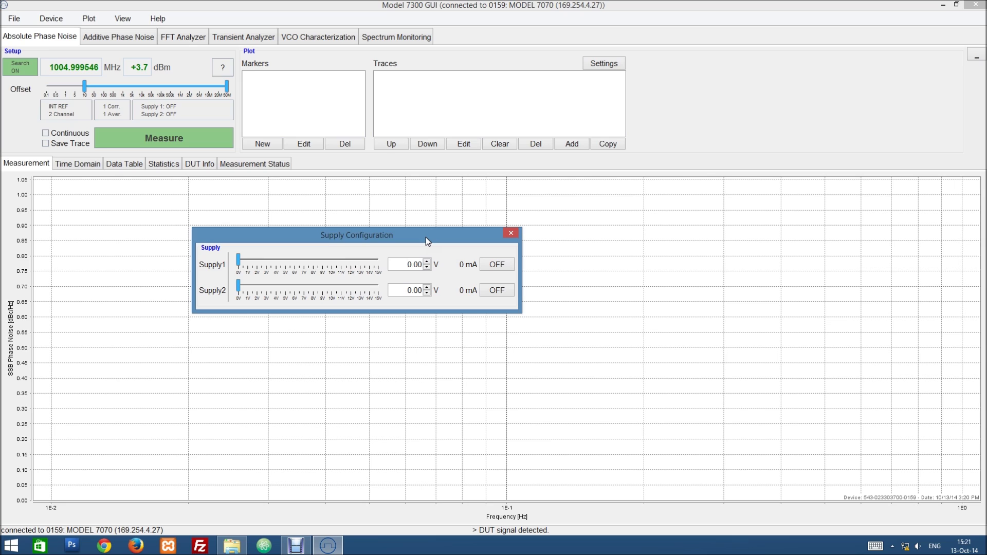
pyautogui.moveTo(424, 237); pyautogui.dragTo(474, 200)
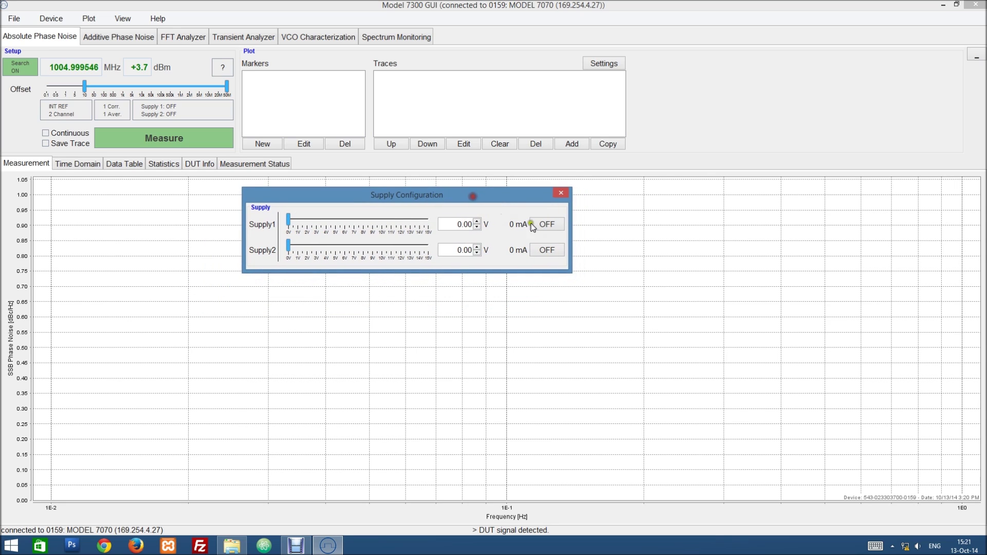
pyautogui.click(561, 193)
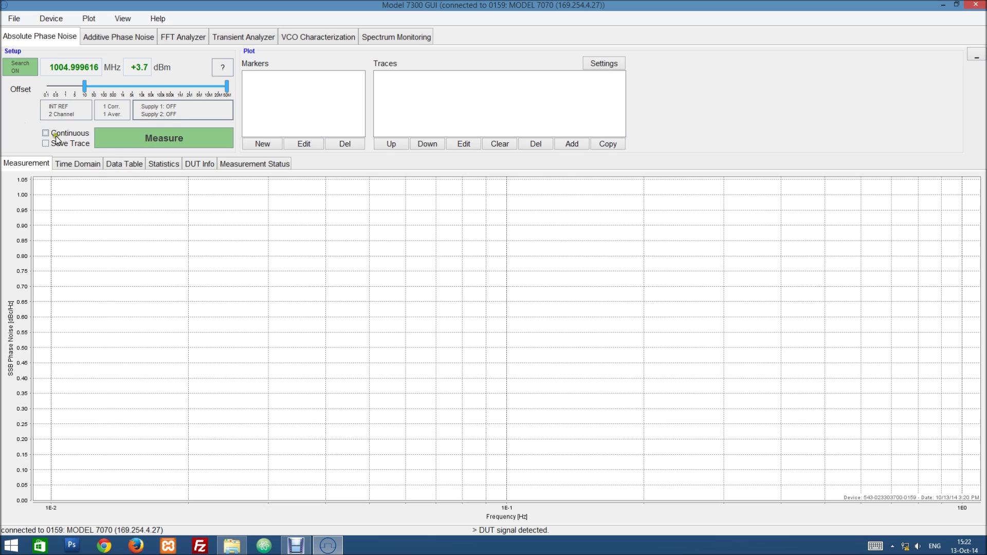
# Measure the phase noise and add the result as trace 1, coloured green
pyautogui.click(160, 139)
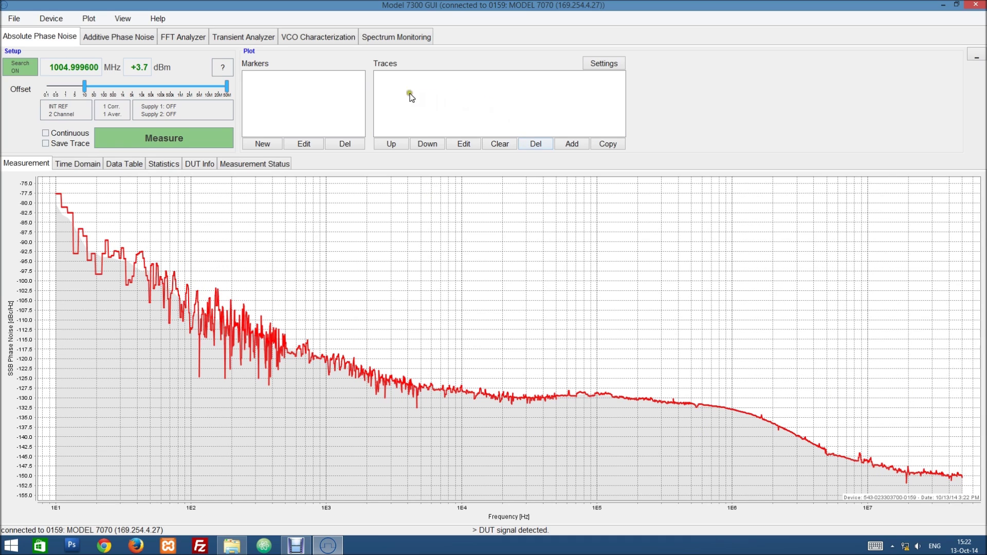
pyautogui.click(576, 142)
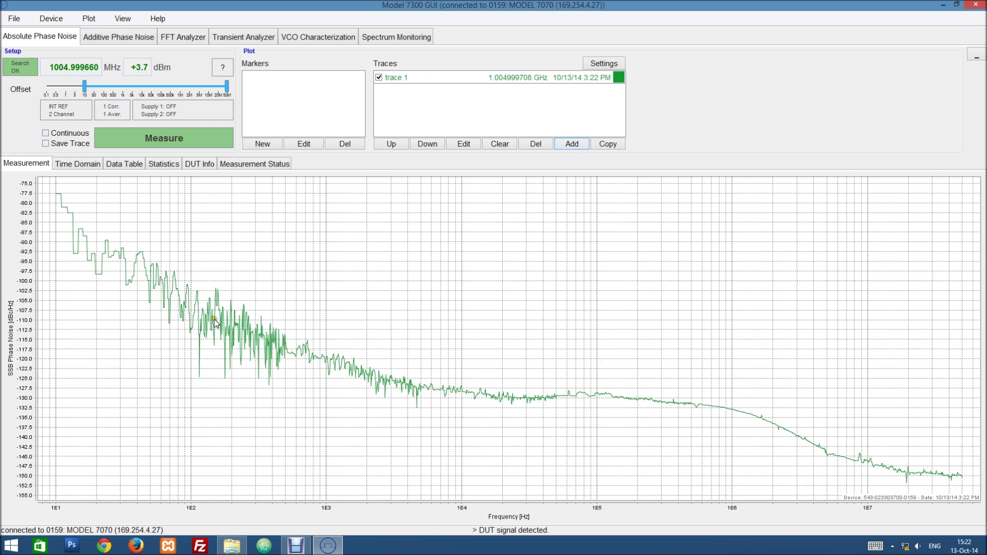
pyautogui.click(470, 77)
pyautogui.click(527, 77)
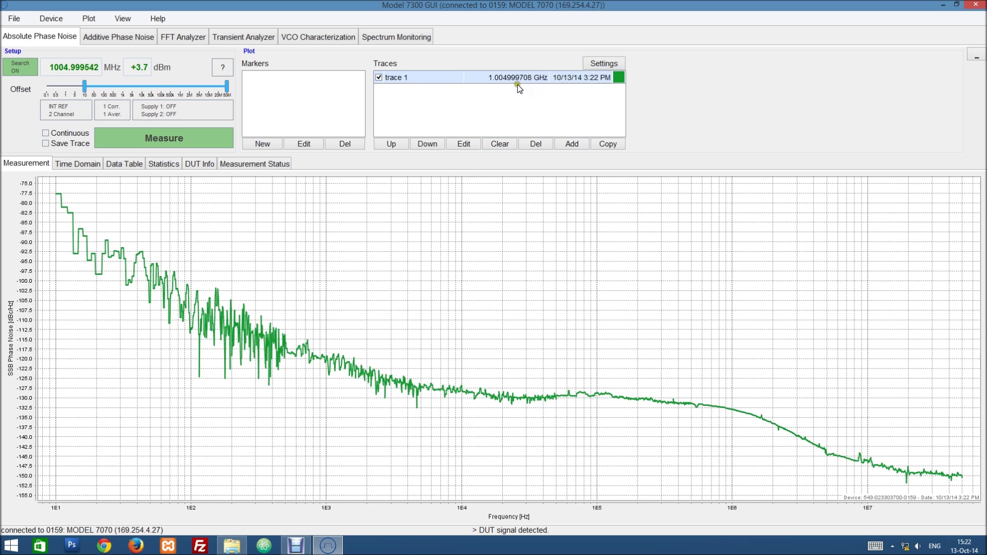
pyautogui.click(619, 77)
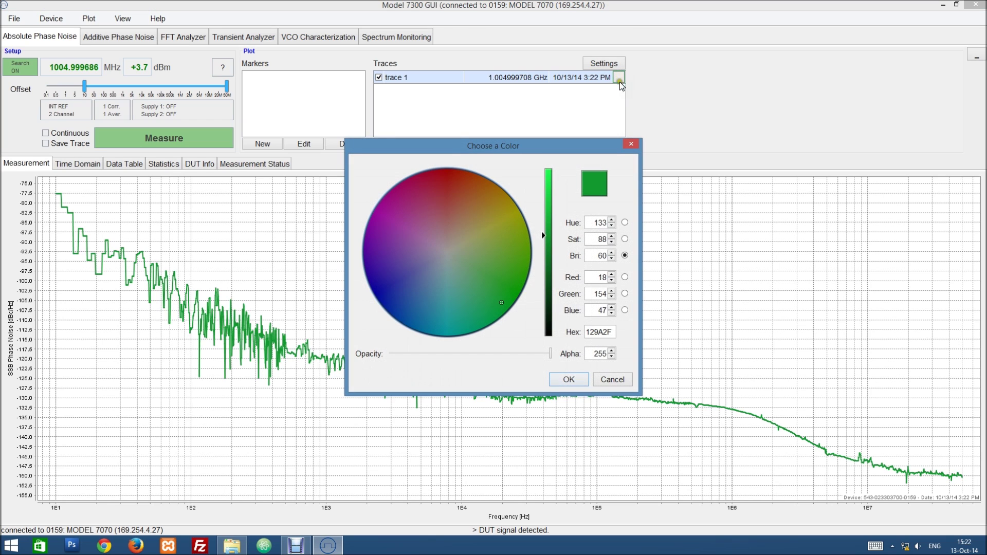
pyautogui.click(632, 146)
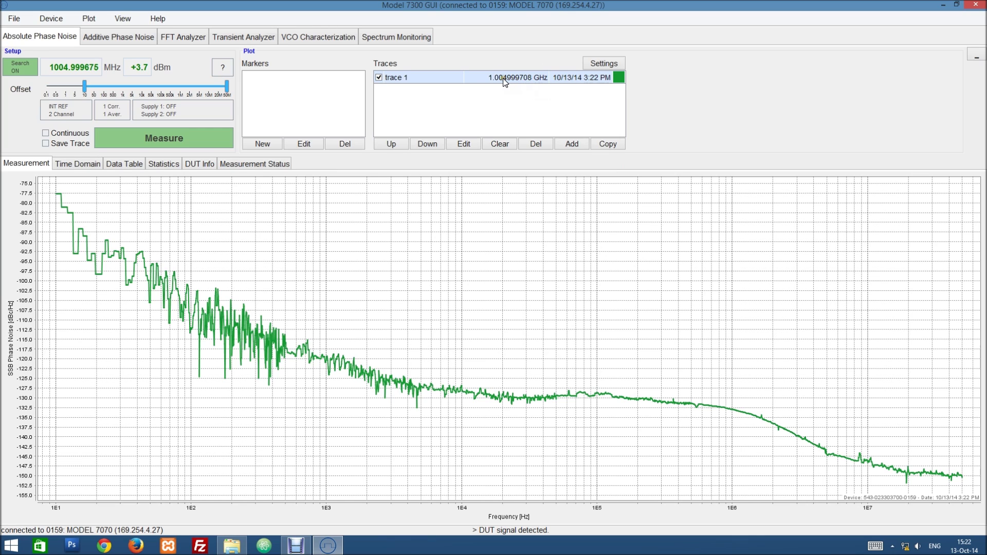
# Rename trace 1 to 'our first measurement' and toggle its visibility off and on
pyautogui.moveTo(458, 77)
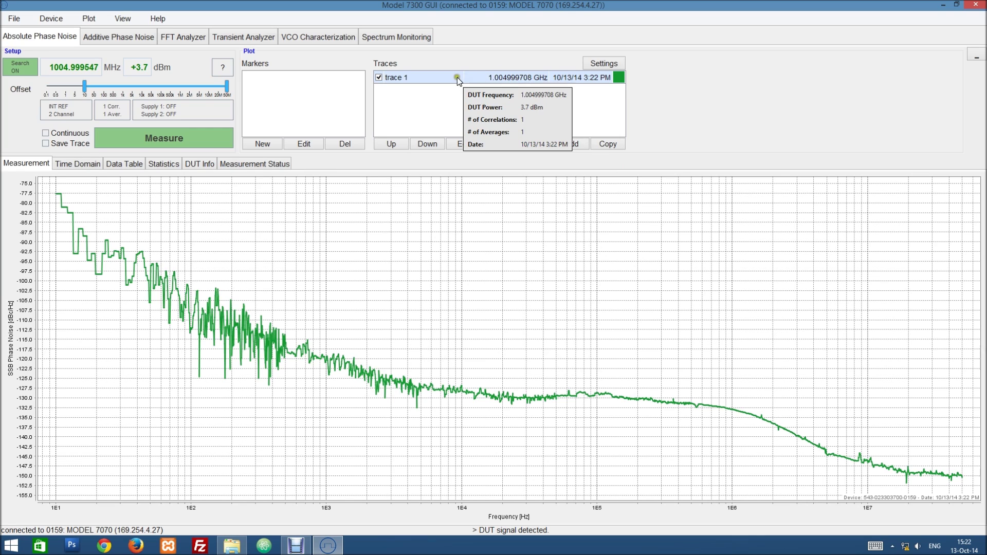
pyautogui.click(401, 77)
pyautogui.click(404, 77)
pyautogui.click(406, 78)
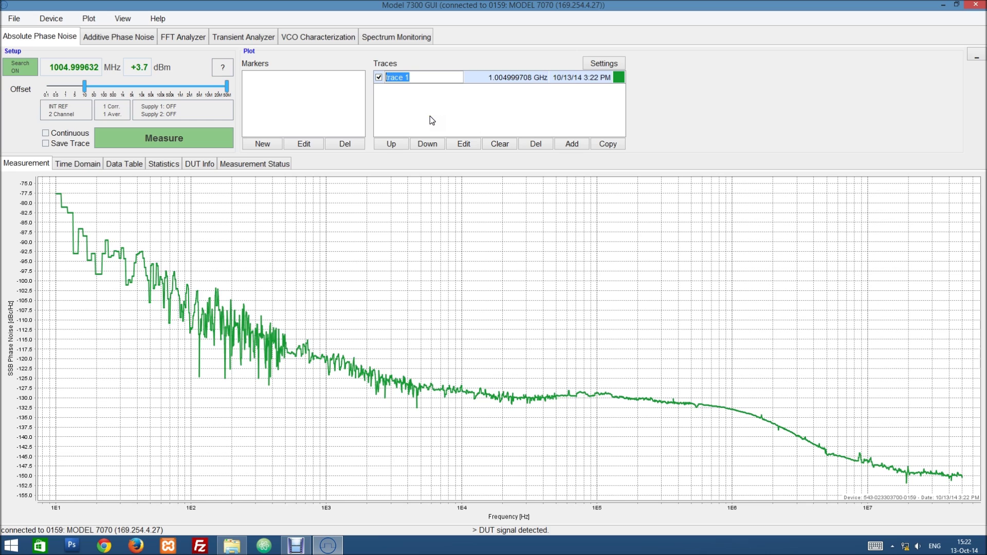
pyautogui.write('our first measureme')
pyautogui.write('nt')
pyautogui.press('Return')
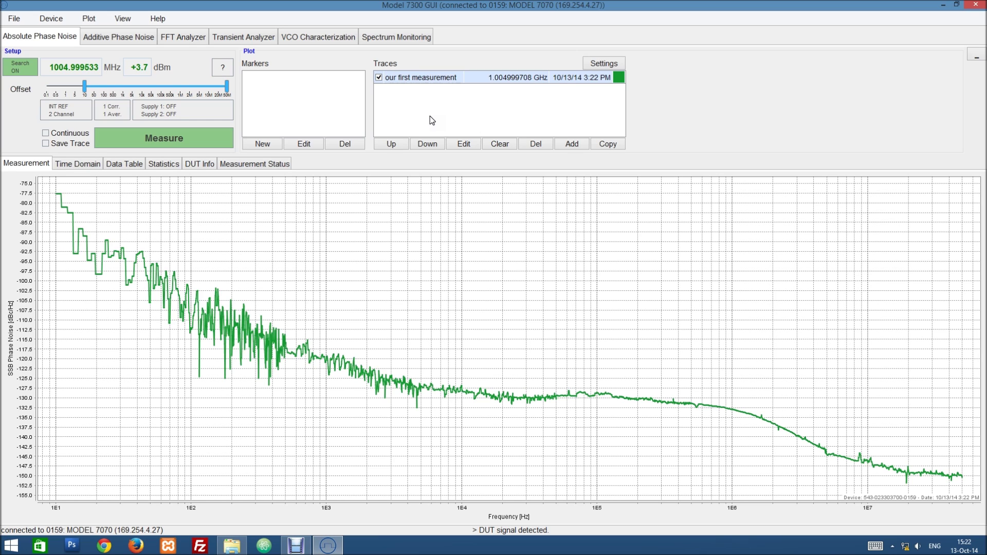
pyautogui.click(378, 77)
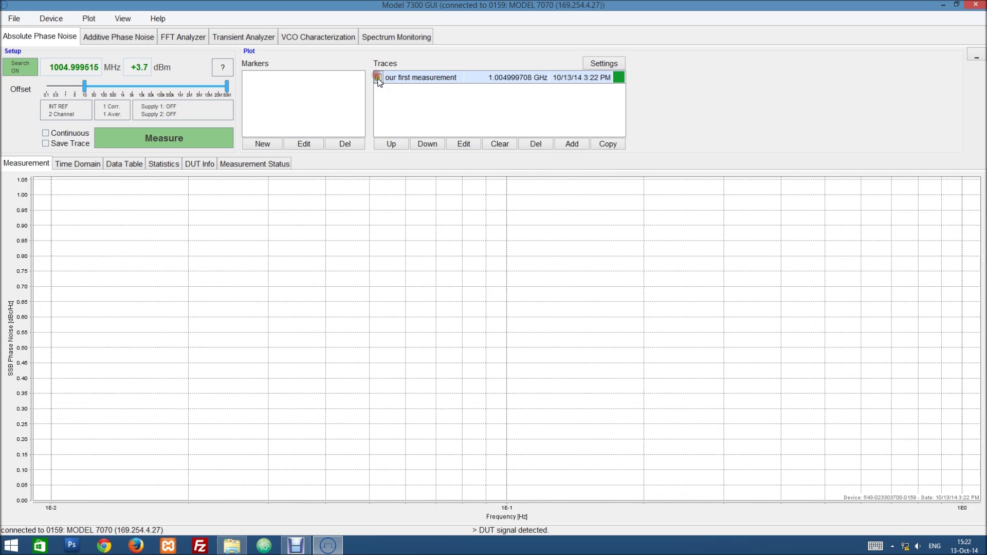
pyautogui.click(379, 77)
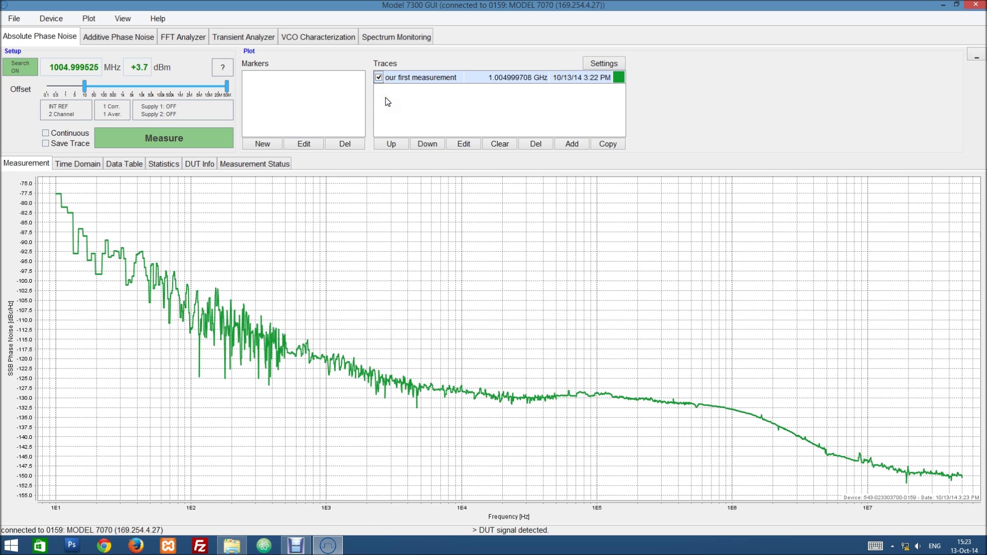
pyautogui.click(467, 144)
# Try spur threshold and smoothing in Edit Selected Traces, then apply with Spurs Above unchecked
pyautogui.moveTo(502, 207)
pyautogui.mouseDown()
pyautogui.moveTo(557, 183)
pyautogui.moveTo(542, 185)
pyautogui.mouseUp()
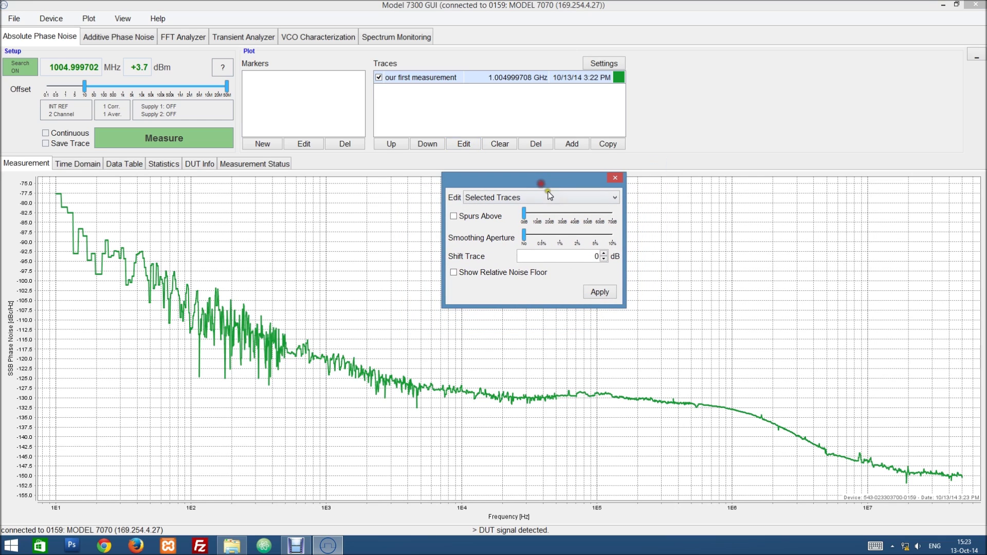
pyautogui.click(455, 216)
pyautogui.click(723, 414)
pyautogui.click(457, 204)
pyautogui.click(455, 216)
pyautogui.click(454, 217)
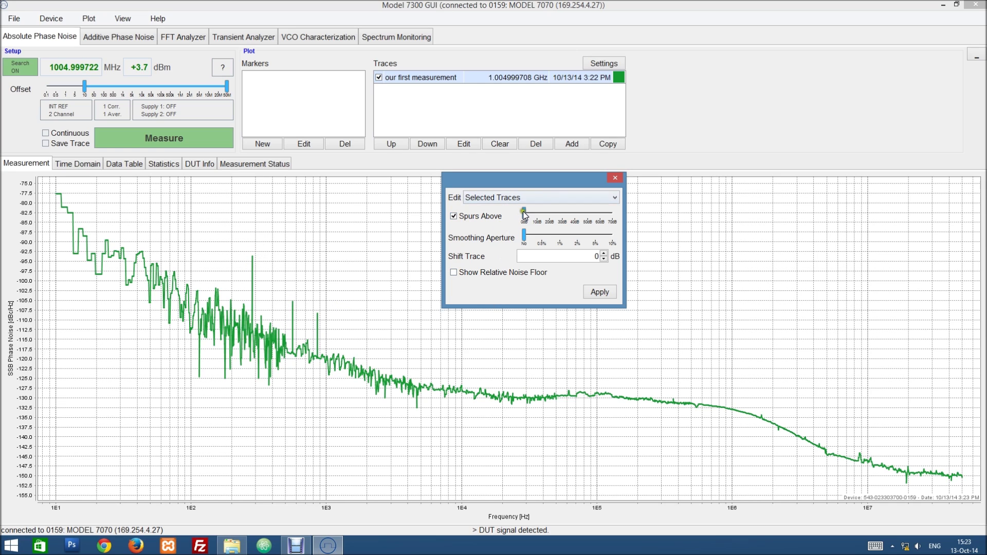
pyautogui.moveTo(525, 215)
pyautogui.mouseDown()
pyautogui.moveTo(547, 215)
pyautogui.moveTo(524, 216)
pyautogui.mouseUp()
pyautogui.click(520, 237)
pyautogui.moveTo(526, 238)
pyautogui.mouseDown()
pyautogui.moveTo(602, 239)
pyautogui.moveTo(517, 237)
pyautogui.mouseUp()
pyautogui.click(525, 259)
pyautogui.click(471, 216)
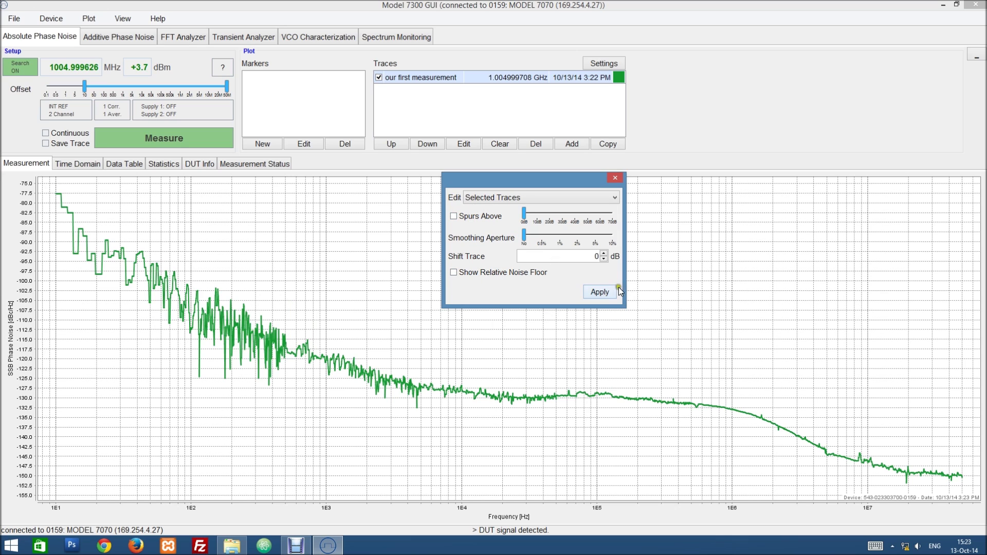
pyautogui.click(599, 291)
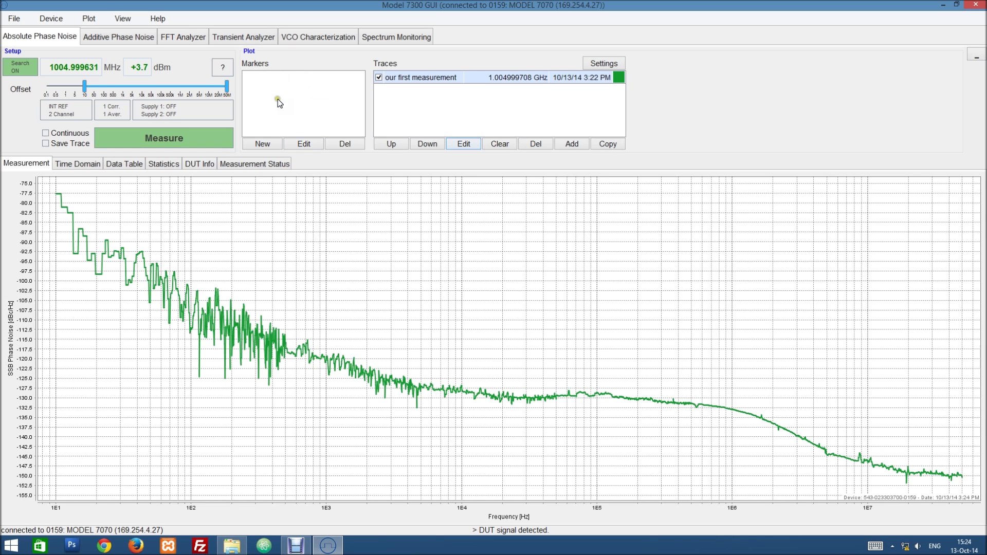
# Place markers at 100 kHz, 10 kHz, 231 kHz and 1 kHz on the green trace
pyautogui.click(263, 145)
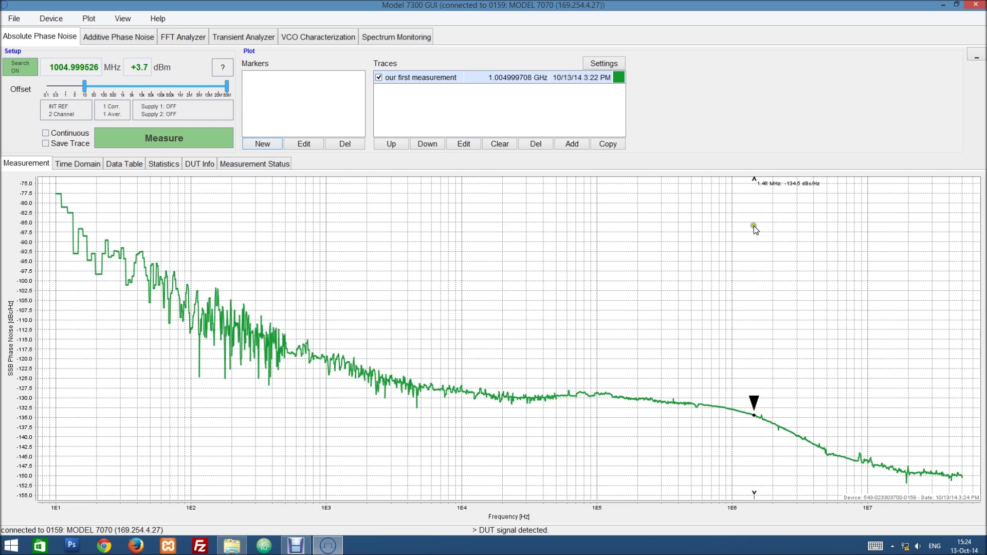
pyautogui.click(596, 231)
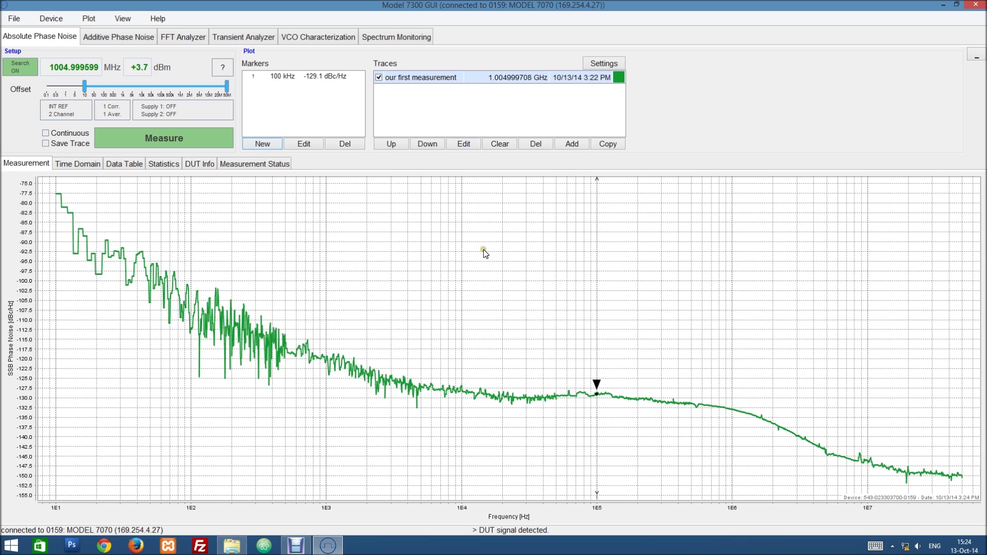
pyautogui.click(258, 144)
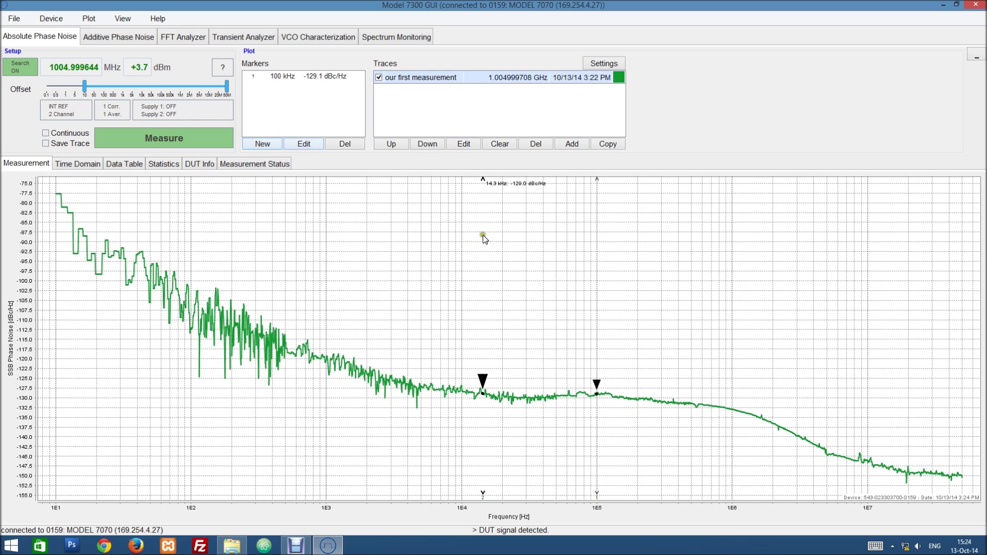
pyautogui.click(459, 232)
pyautogui.click(269, 144)
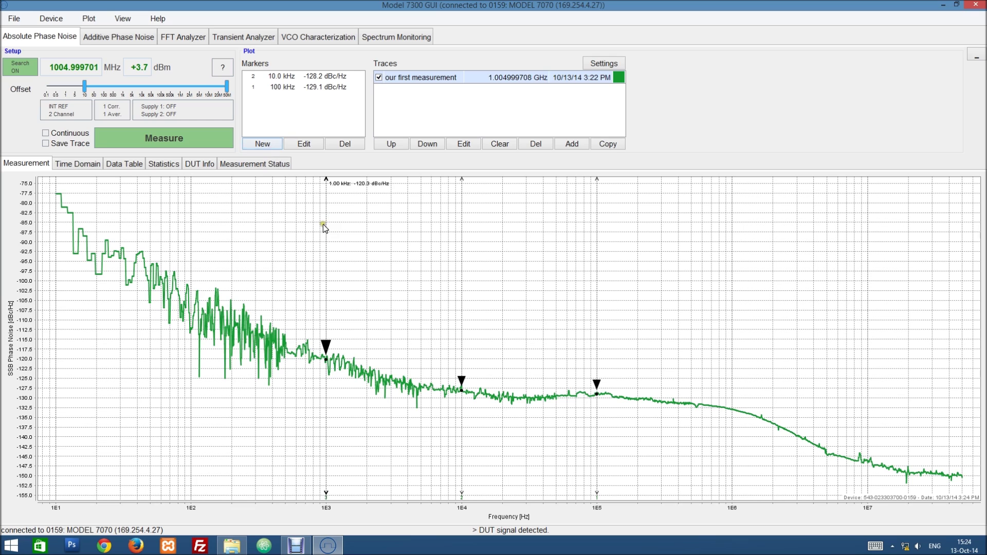
pyautogui.click(646, 240)
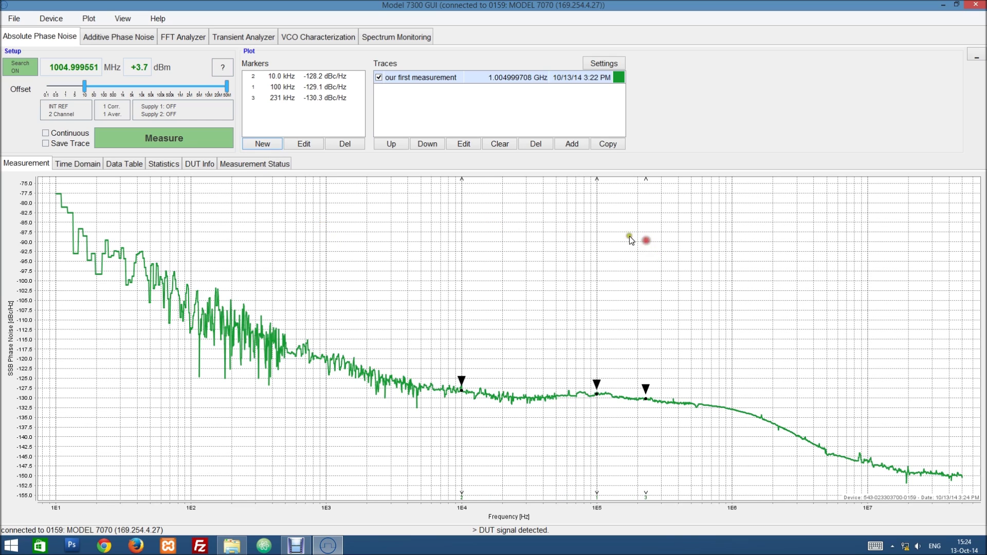
pyautogui.click(262, 144)
pyautogui.click(326, 221)
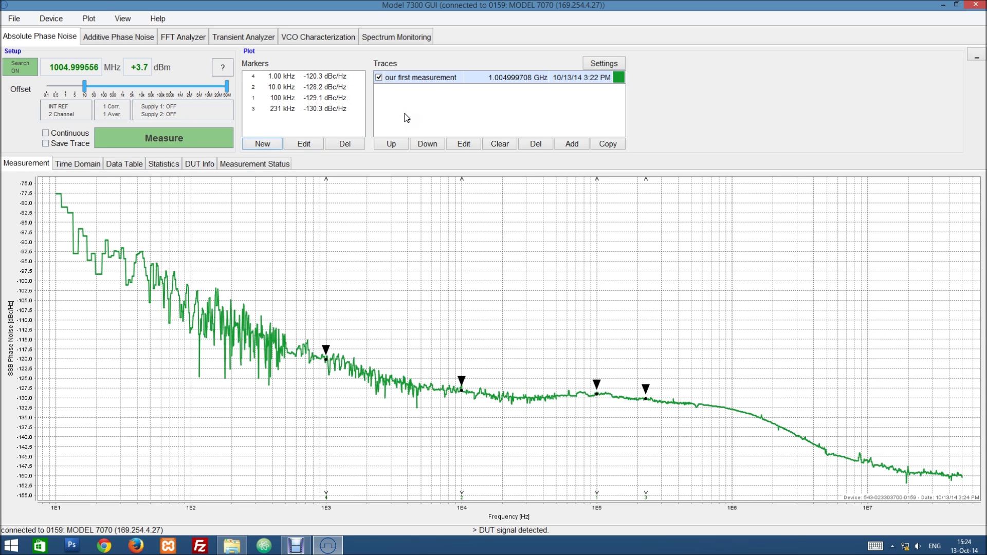
pyautogui.click(124, 113)
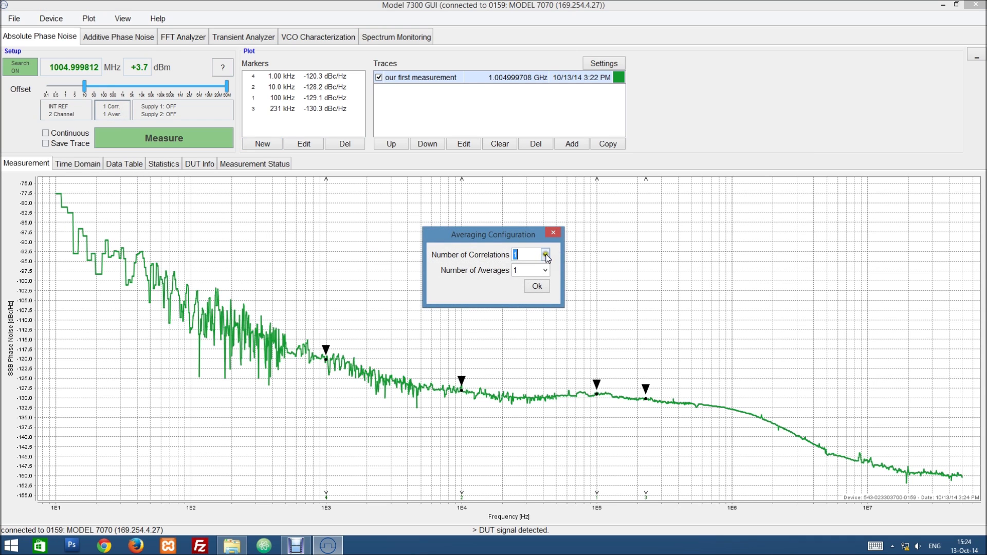
# Set Number of Correlations to 50
pyautogui.click(546, 255)
pyautogui.click(529, 302)
pyautogui.click(537, 287)
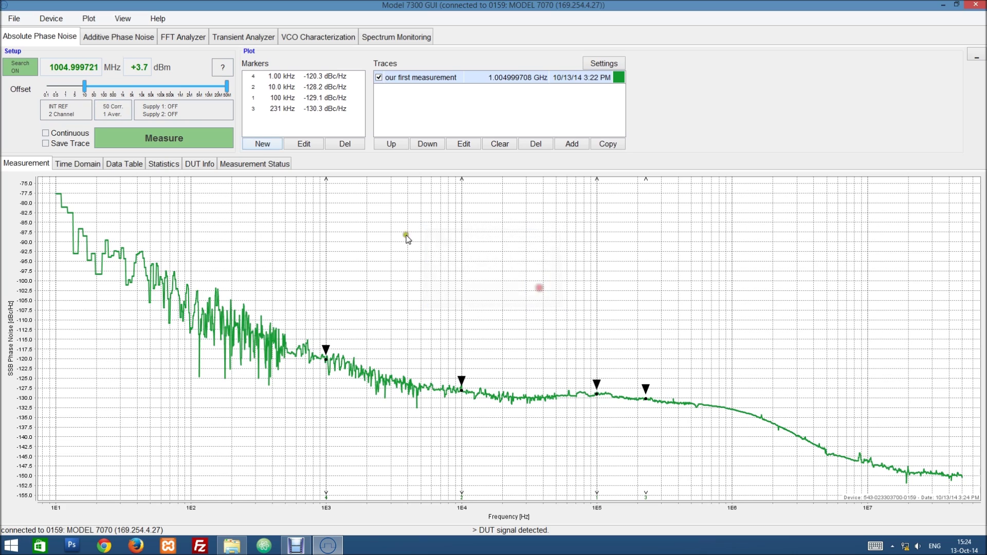
# Run a new cross-correlation measurement and stop it after 30 of 50 correlations
pyautogui.click(179, 139)
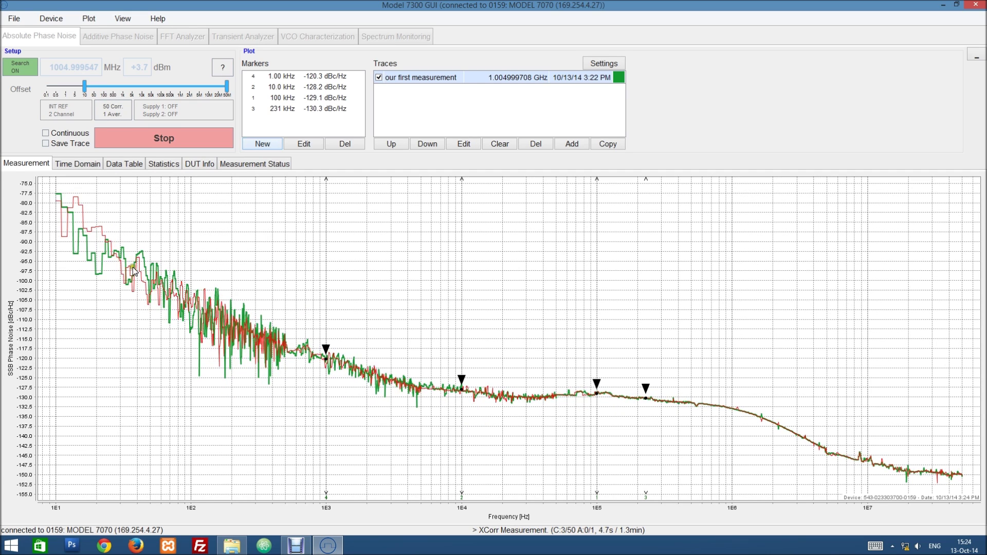
pyautogui.moveTo(415, 86)
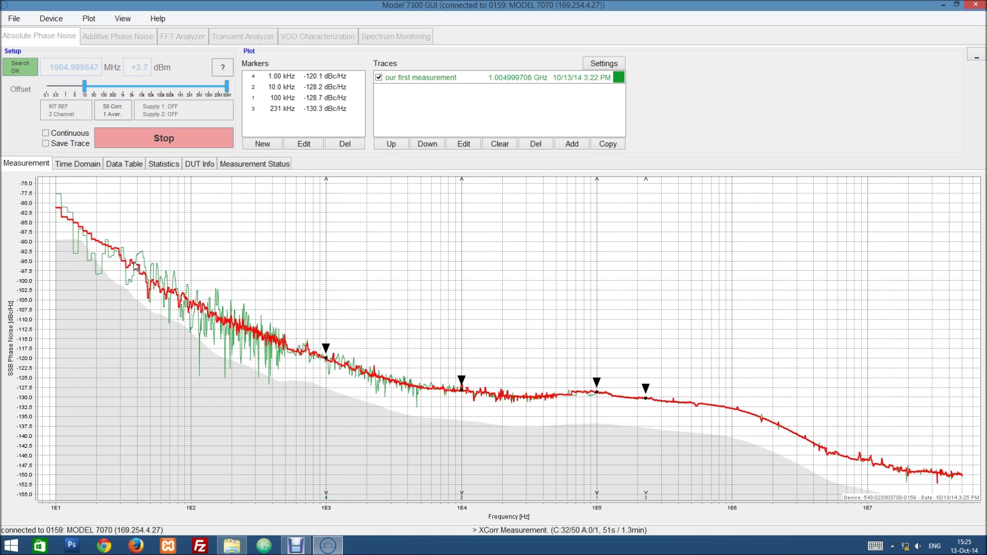
pyautogui.click(199, 138)
# Add the stopped run as trace 2 and colour it dark blue (3200BA)
pyautogui.click(572, 144)
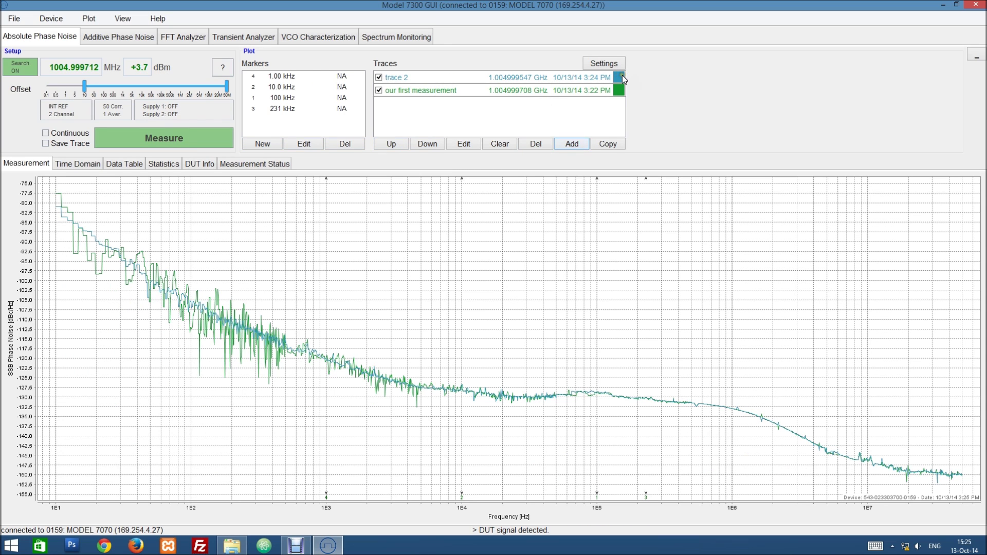
pyautogui.click(620, 76)
pyautogui.moveTo(407, 285); pyautogui.dragTo(290, 297)
pyautogui.click(569, 379)
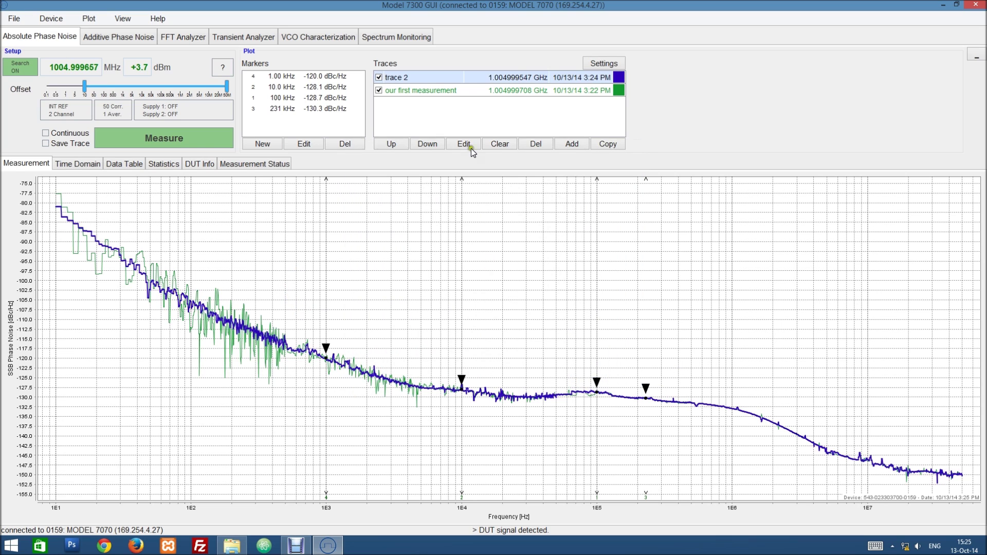
pyautogui.click(471, 125)
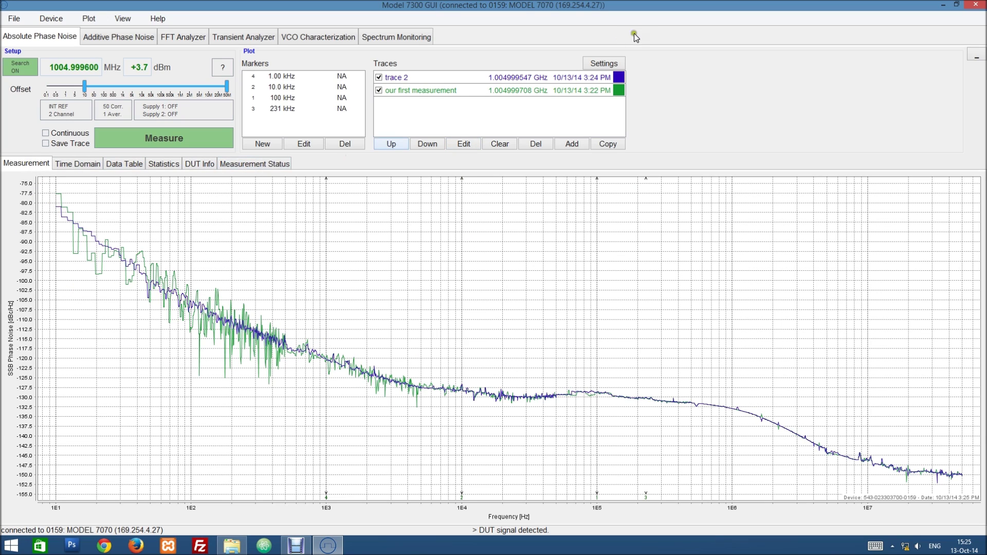
# Open Plot Settings beside the plot and toggle Show Legend on and back off
pyautogui.click(605, 64)
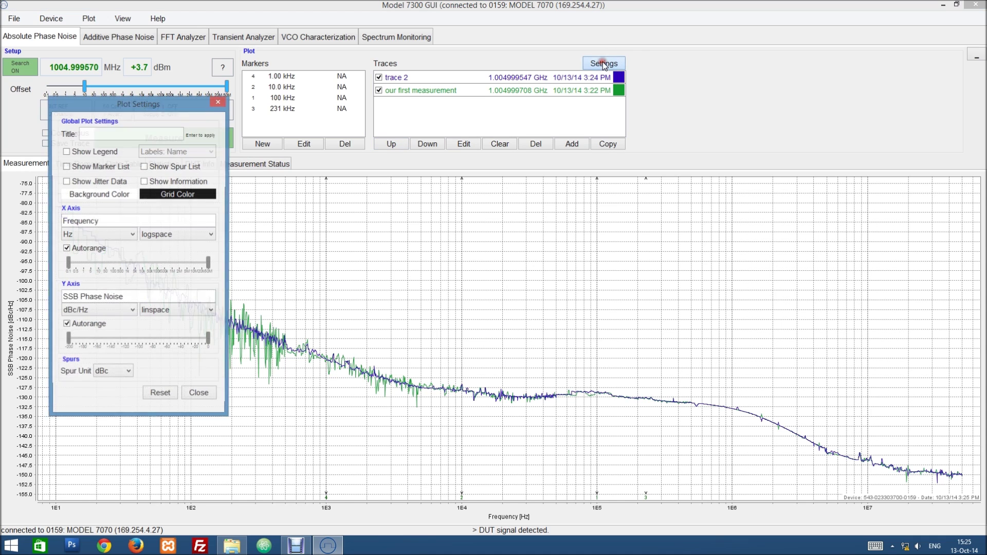
pyautogui.moveTo(124, 104); pyautogui.dragTo(713, 62)
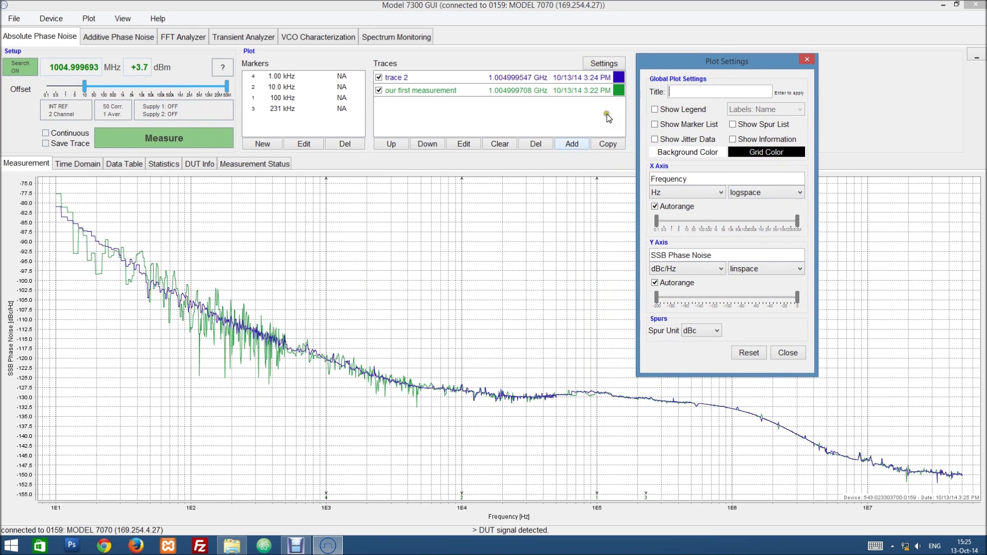
pyautogui.click(687, 110)
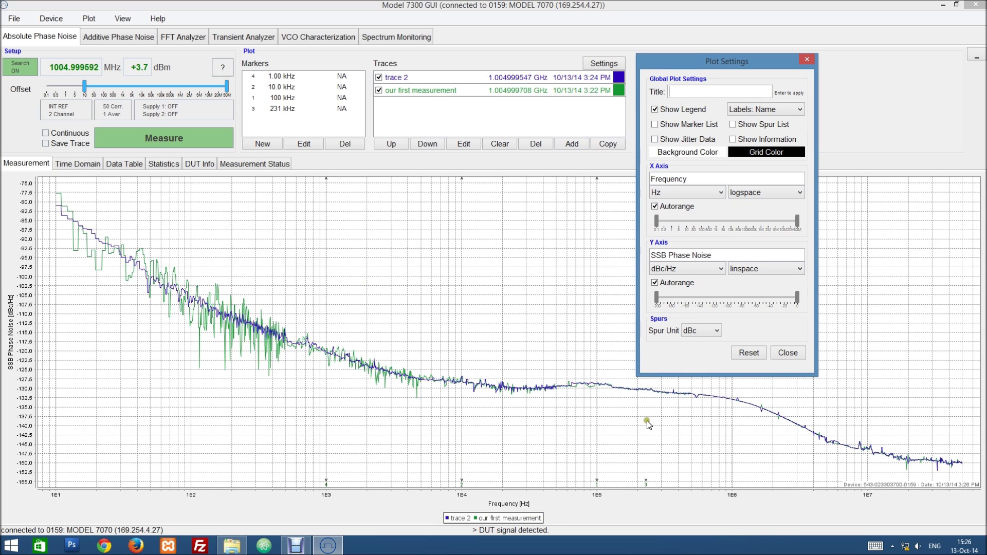
pyautogui.click(675, 109)
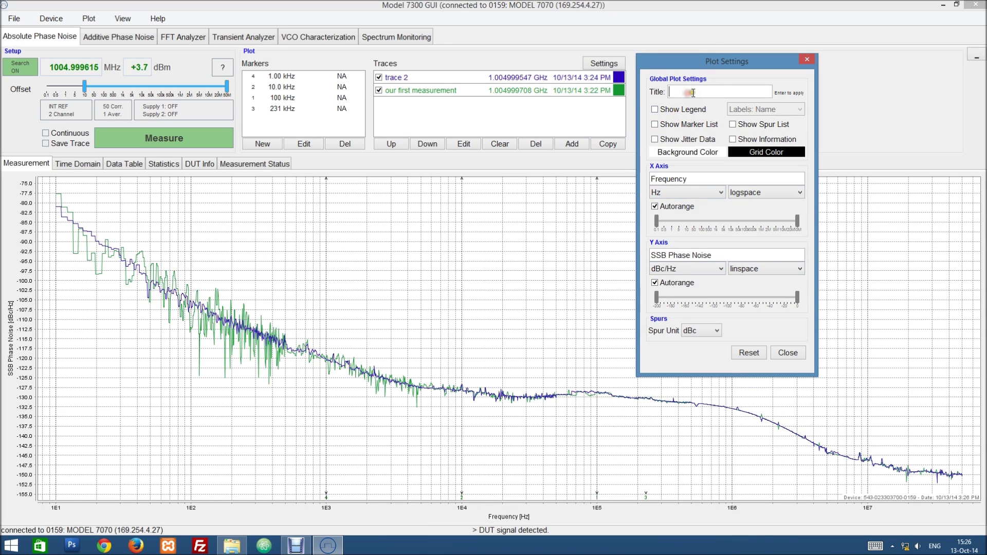
# Apply the plot title 'this is a title', then clear it again
pyautogui.write('this is a title')
pyautogui.press('Return')
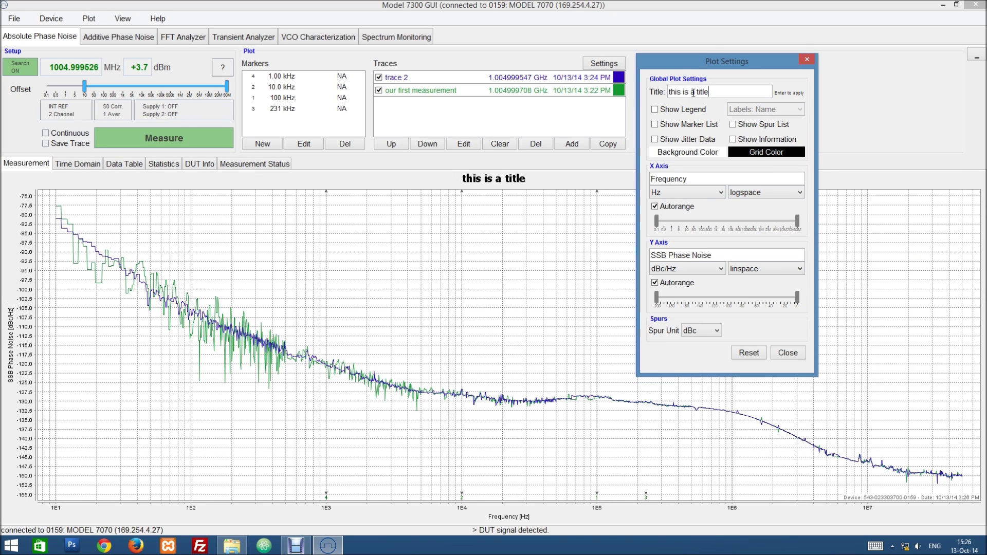
pyautogui.tripleClick(693, 92)
pyautogui.press('BackSpace')
pyautogui.press('Return')
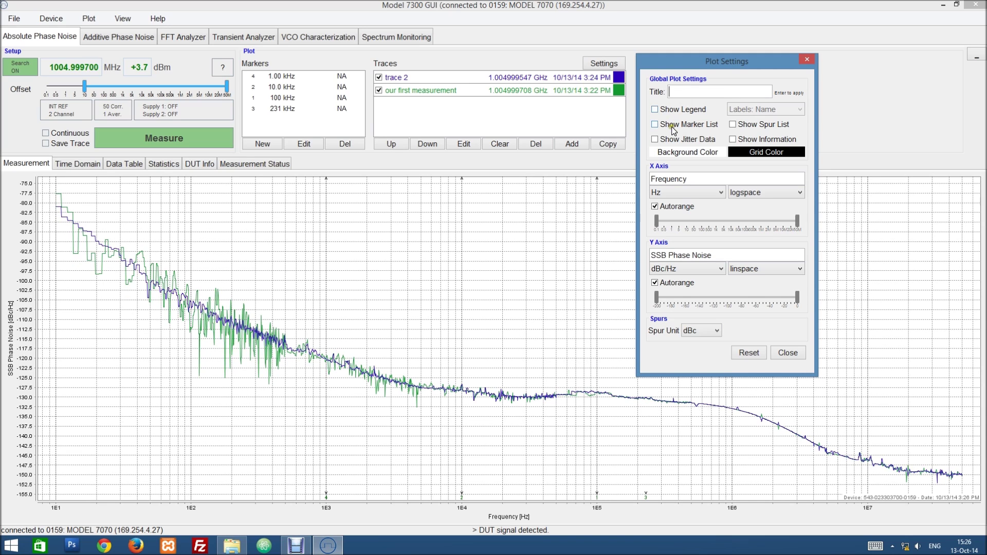
# Show the marker list on the plot and select the 'our first measurement' trace
pyautogui.click(669, 124)
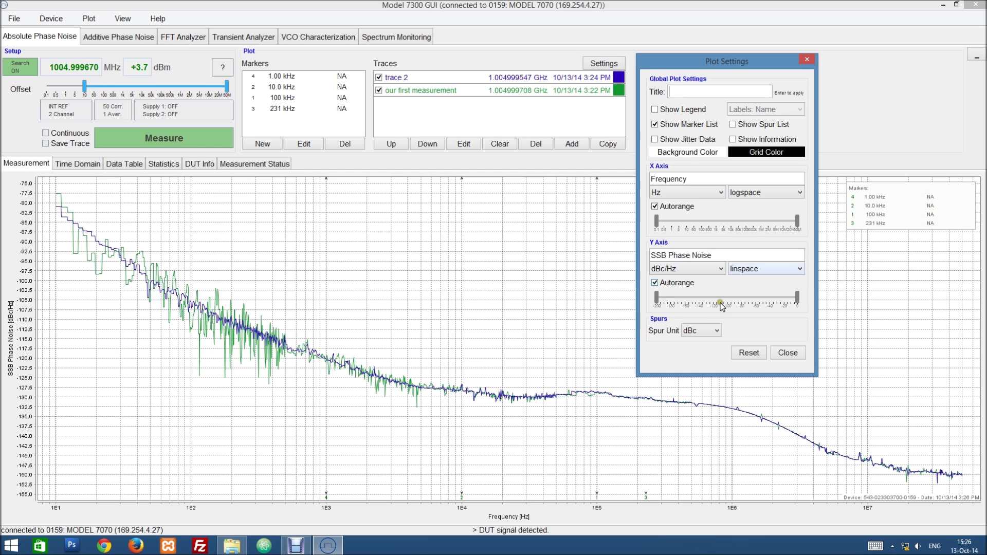
pyautogui.moveTo(455, 93)
pyautogui.click(427, 89)
pyautogui.click(428, 92)
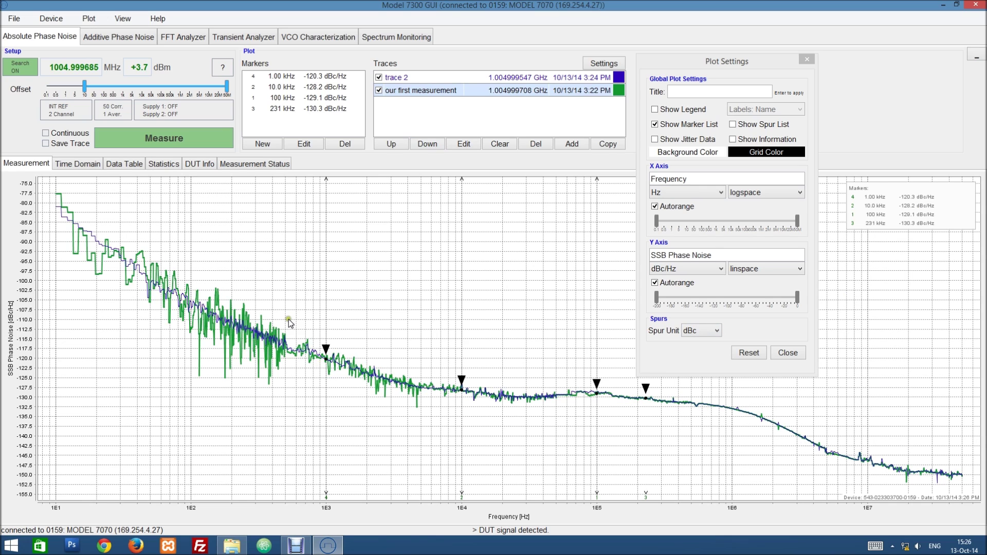
# Show the spur list, apply Spurs Above to the trace, then hide the spur list
pyautogui.click(734, 125)
pyautogui.click(733, 125)
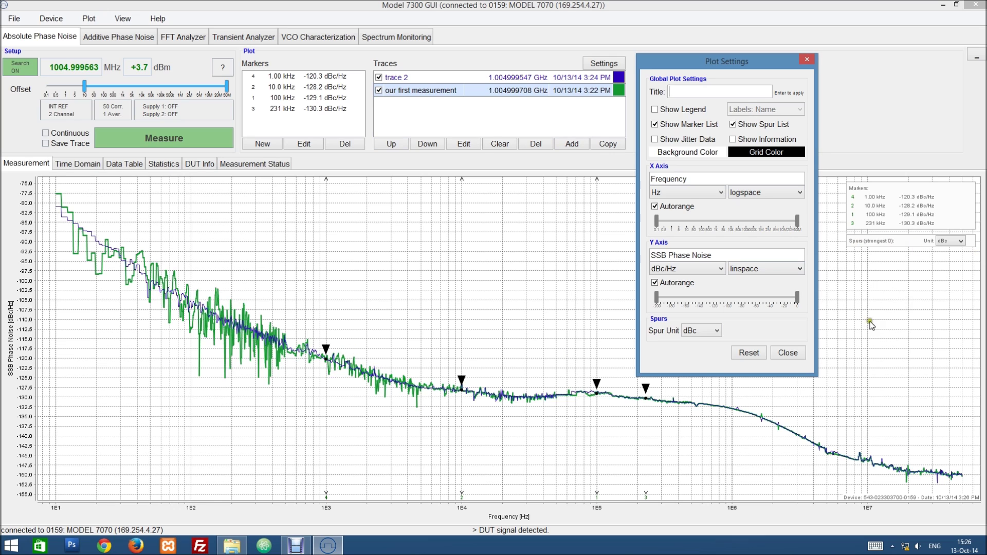
pyautogui.click(463, 144)
pyautogui.click(417, 243)
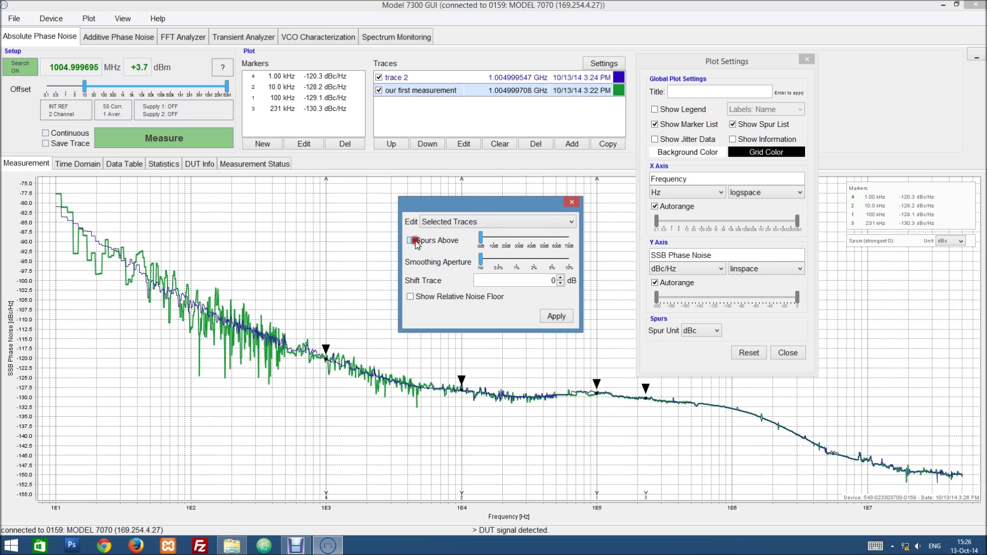
pyautogui.click(556, 316)
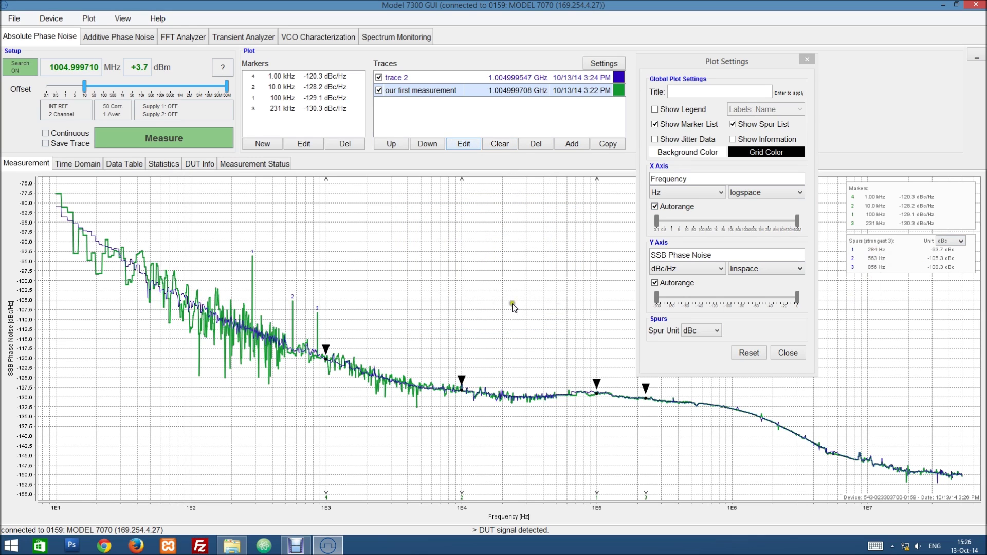
pyautogui.click(732, 124)
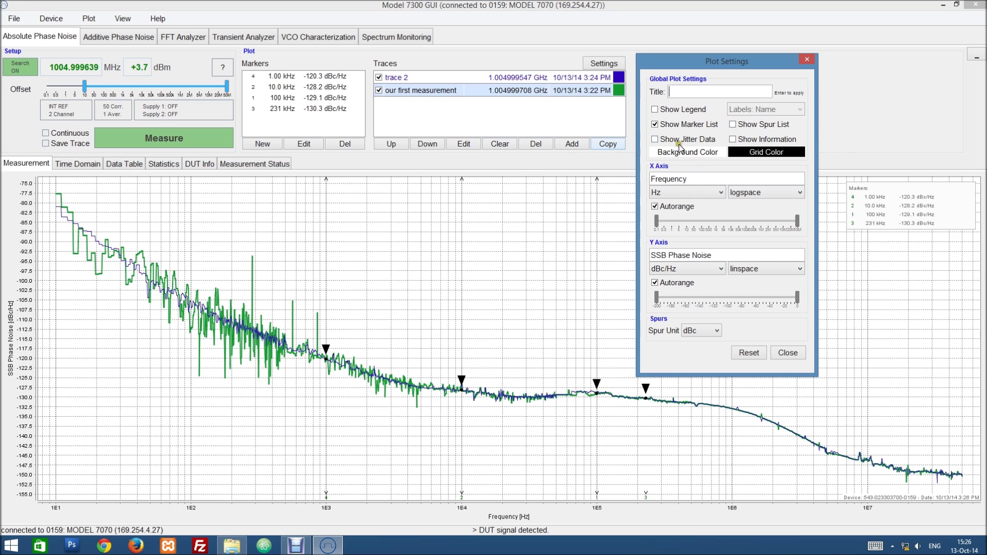
# Show the jitter statistics box on the plot and inspect the upper integration range
pyautogui.click(656, 140)
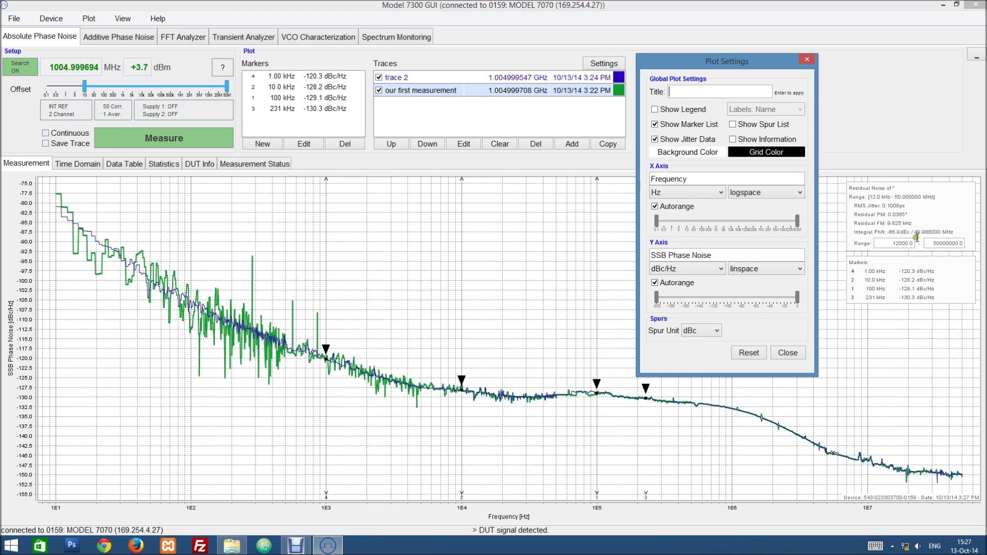
pyautogui.click(894, 243)
pyautogui.moveTo(928, 243); pyautogui.dragTo(972, 243)
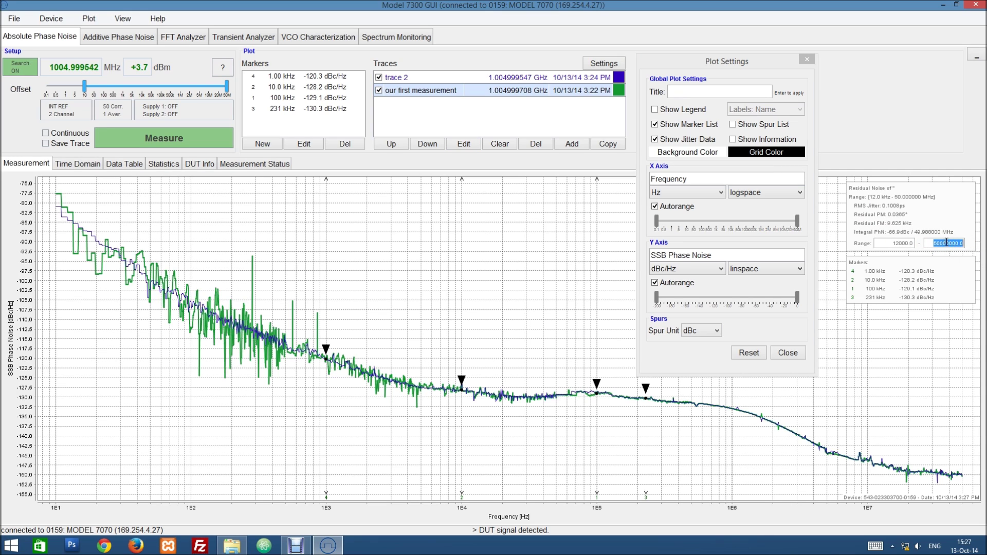
pyautogui.click(947, 242)
# Close Plot Settings and switch to the Time Domain view
pyautogui.moveTo(729, 64); pyautogui.dragTo(735, 67)
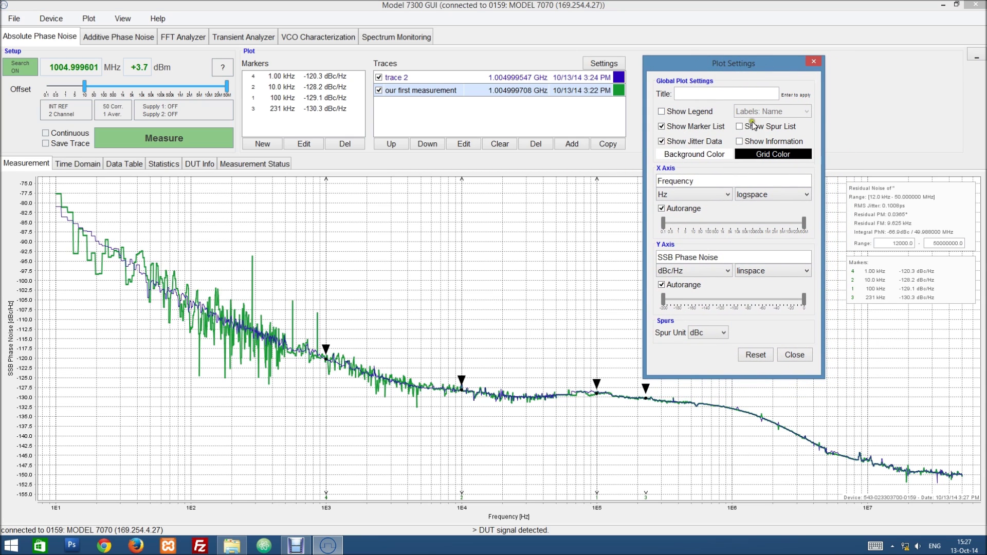
pyautogui.click(795, 356)
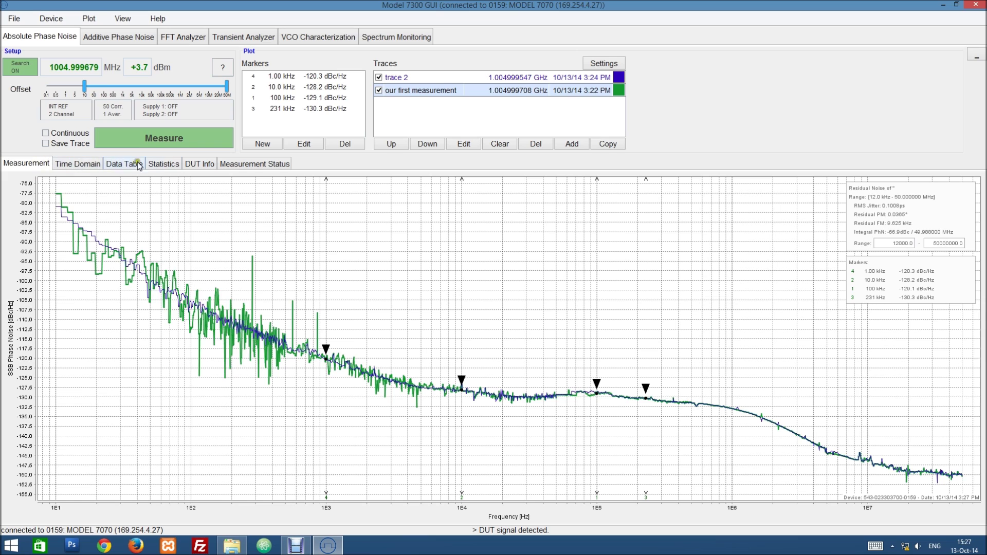
pyautogui.click(29, 164)
# Show the first measurement's Data Table and browse the dBc/Hz values from the 10.96 Hz row
pyautogui.click(67, 165)
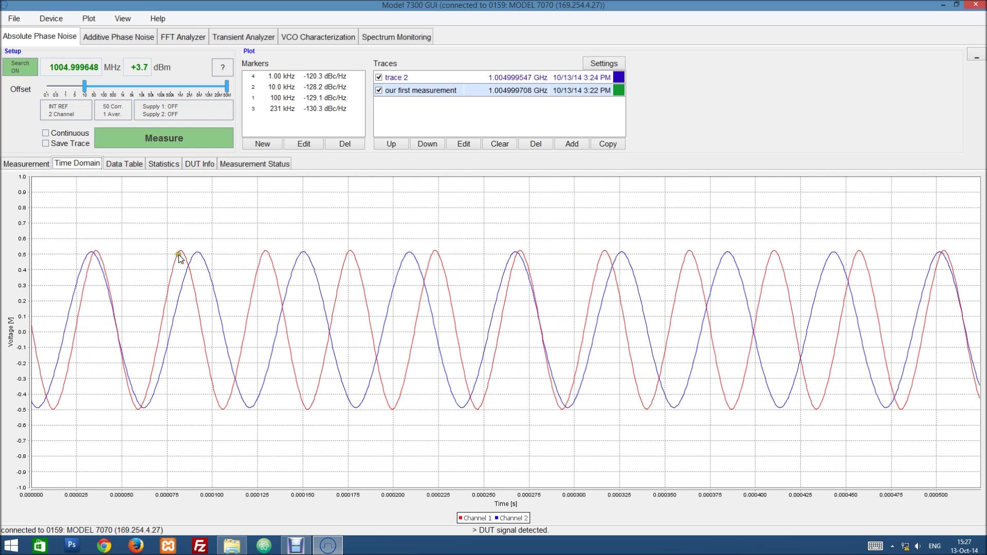
pyautogui.click(124, 162)
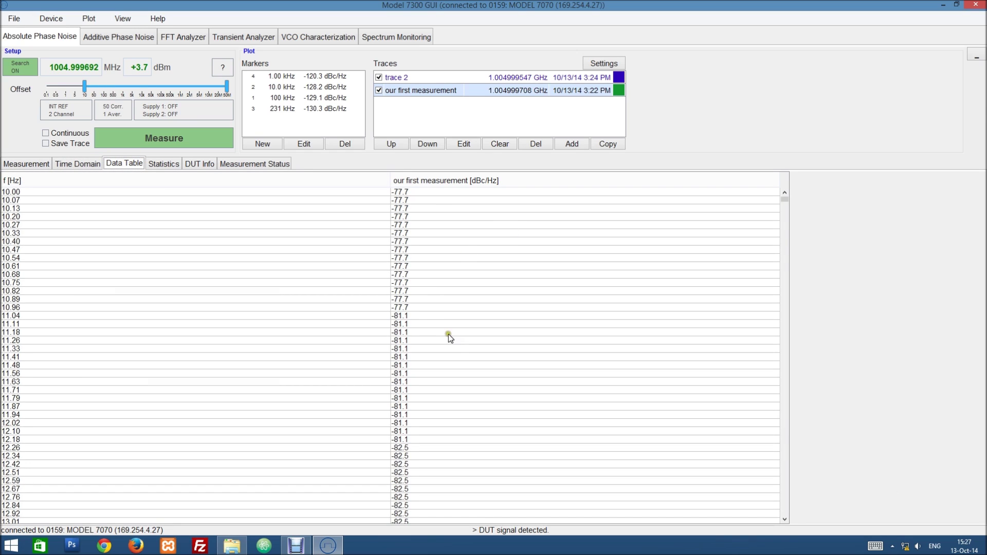
pyautogui.click(412, 309)
pyautogui.scroll(-15, 405, 326)
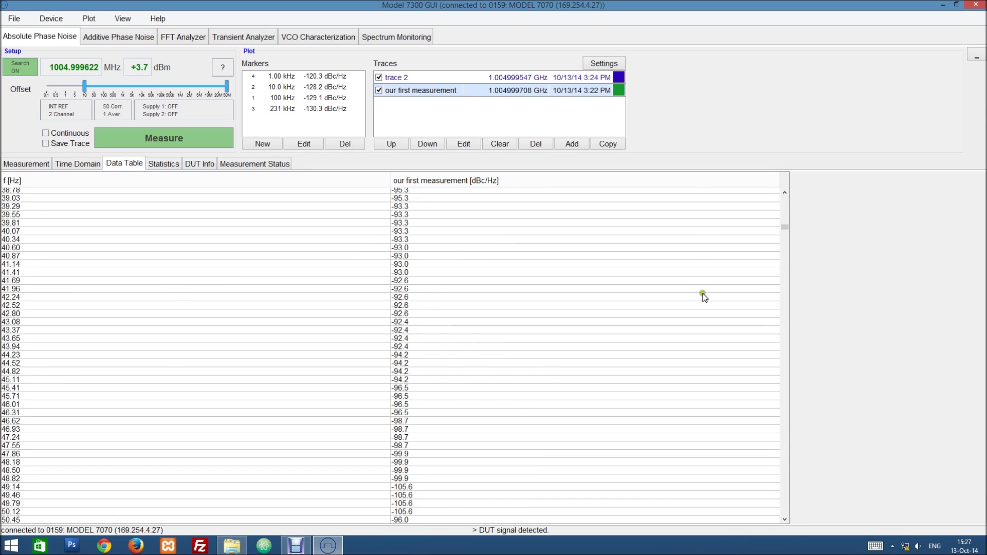
pyautogui.moveTo(784, 225); pyautogui.dragTo(792, 205)
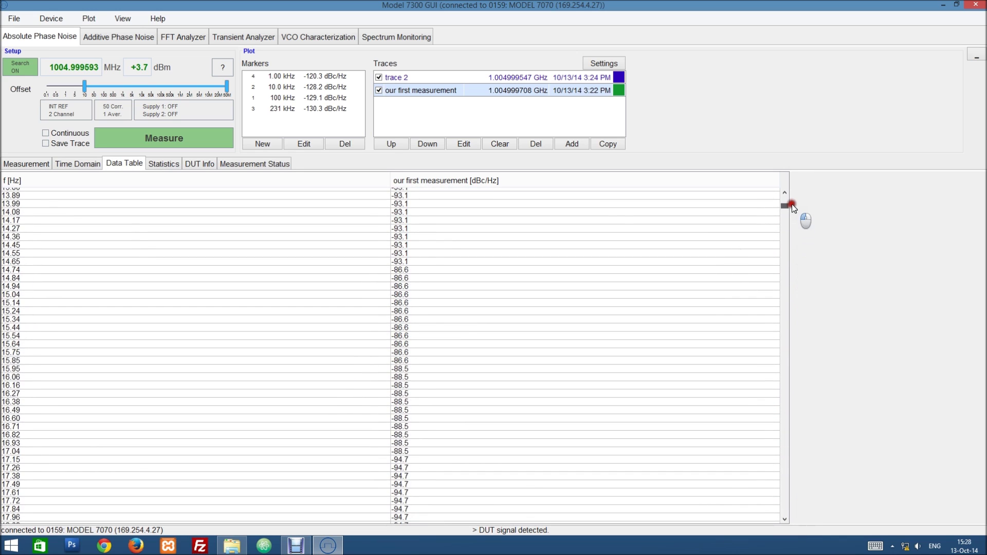
# Review the jitter and Allan deviation statistics, the DUT frequency/power history, and the measurement status log
pyautogui.click(157, 165)
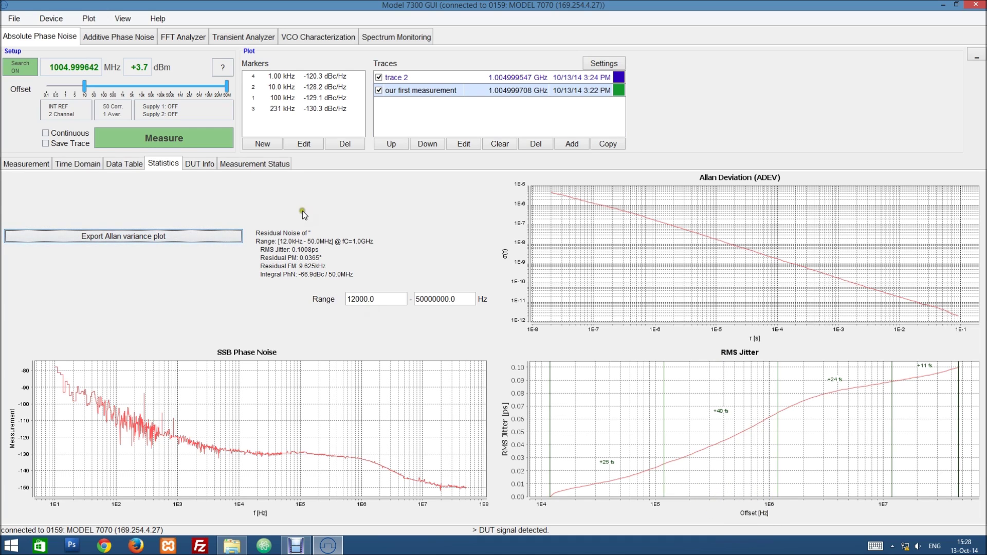
pyautogui.click(199, 164)
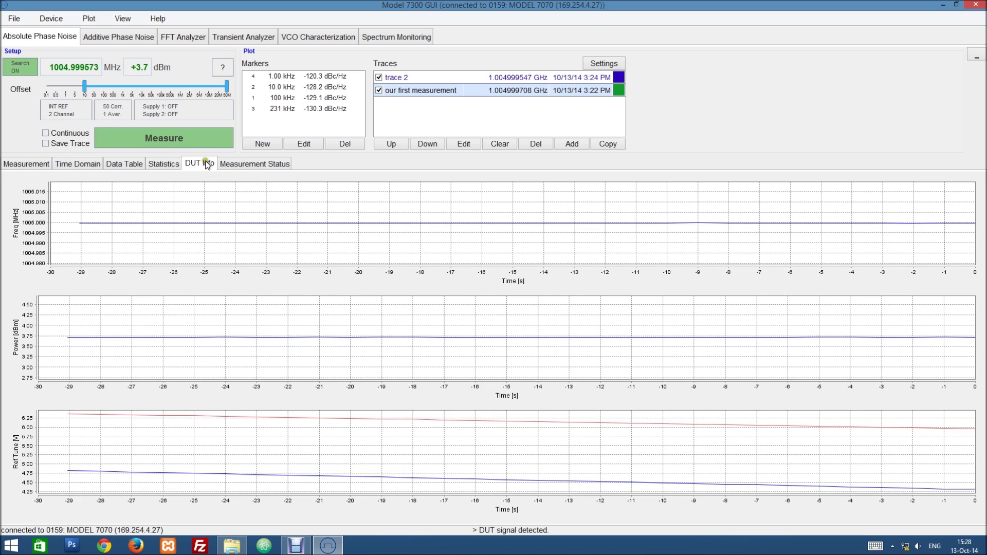
pyautogui.click(233, 165)
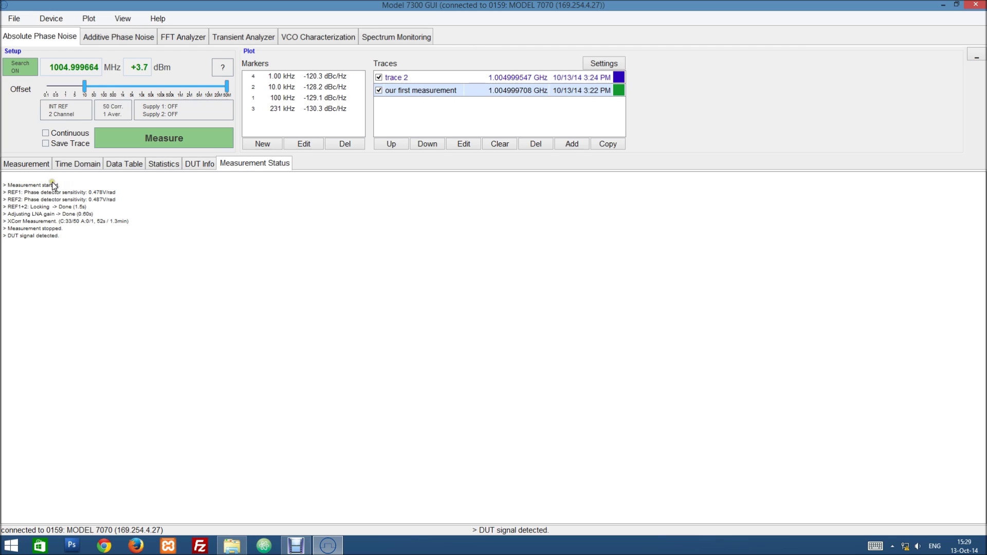
# Return to the Measurement phase-noise plot showing both traces and the four markers
pyautogui.click(20, 164)
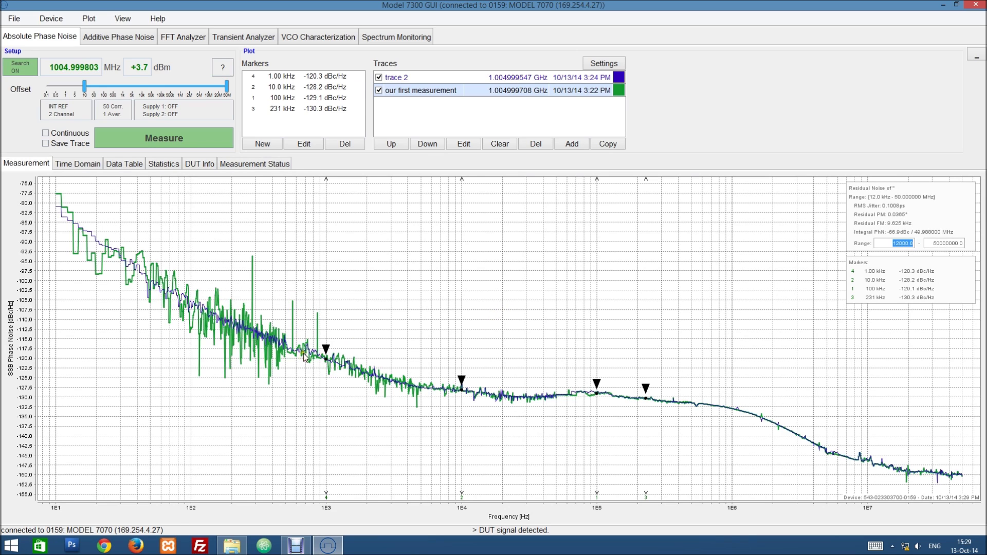
pyautogui.click(87, 20)
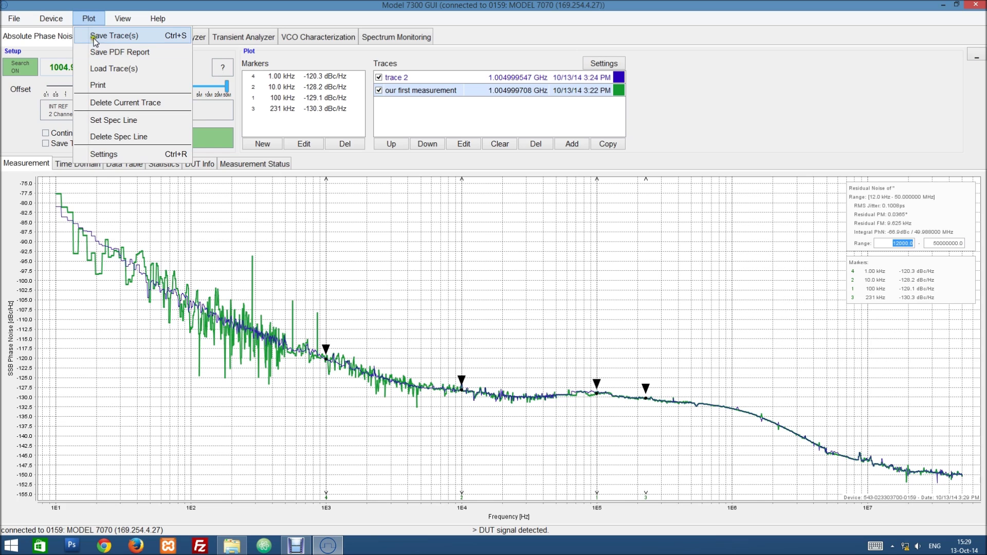
# Save the plot traces as PNG image plot.png in Desktop\save, then open that folder
pyautogui.click(137, 36)
pyautogui.click(138, 34)
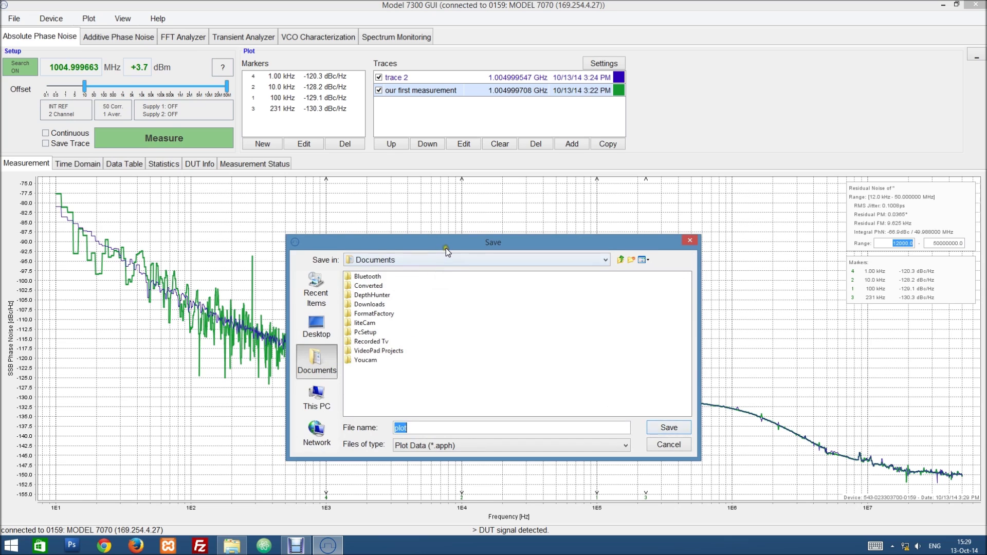
pyautogui.click(437, 394)
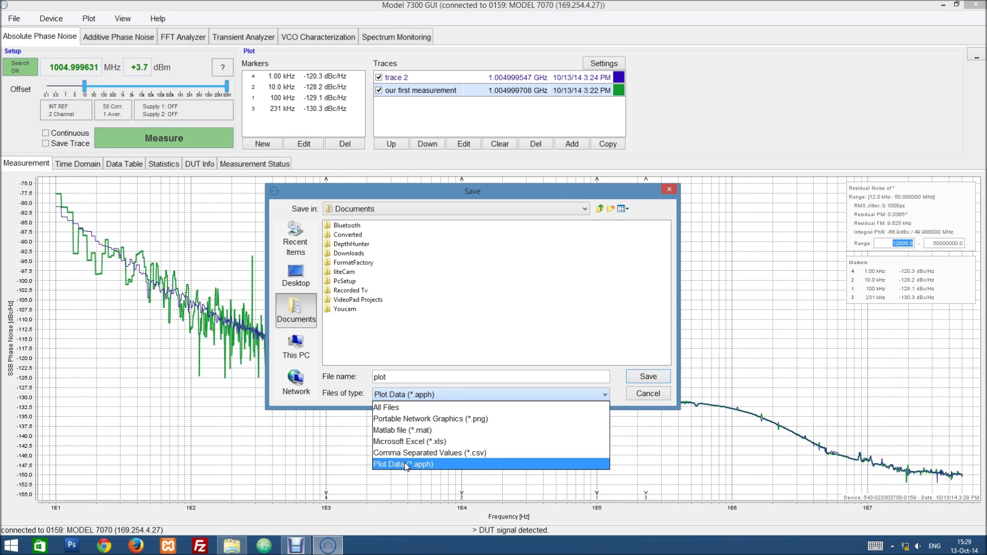
pyautogui.click(416, 419)
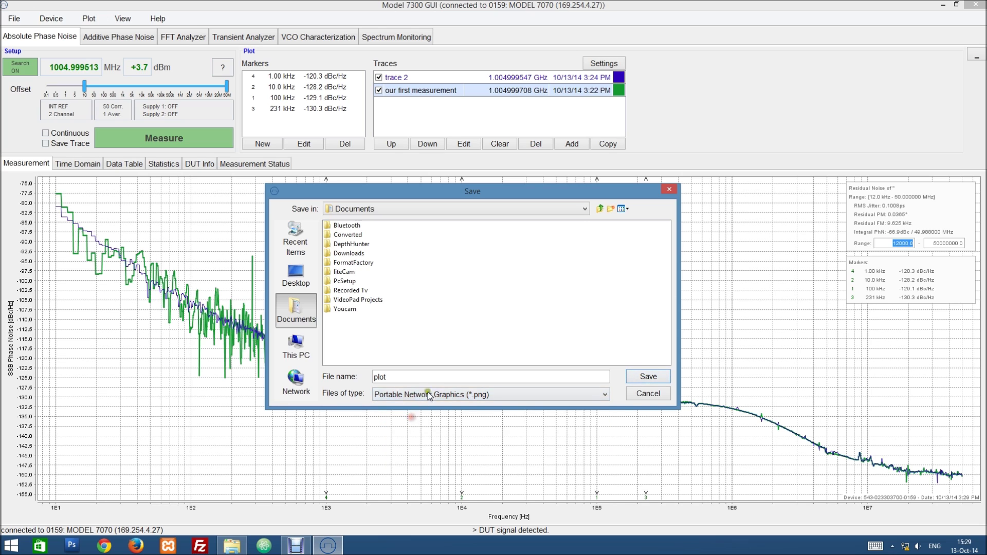
pyautogui.click(304, 282)
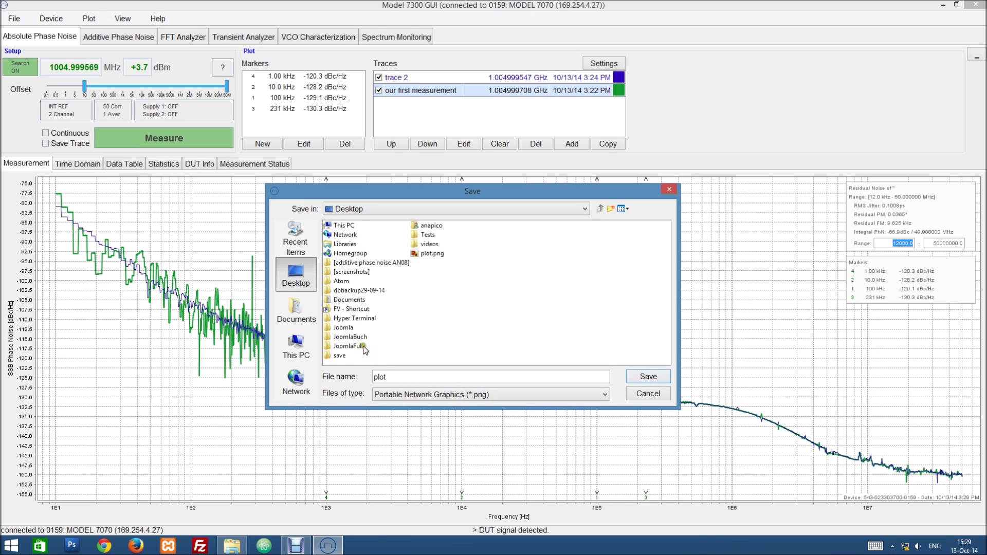
pyautogui.doubleClick(339, 352)
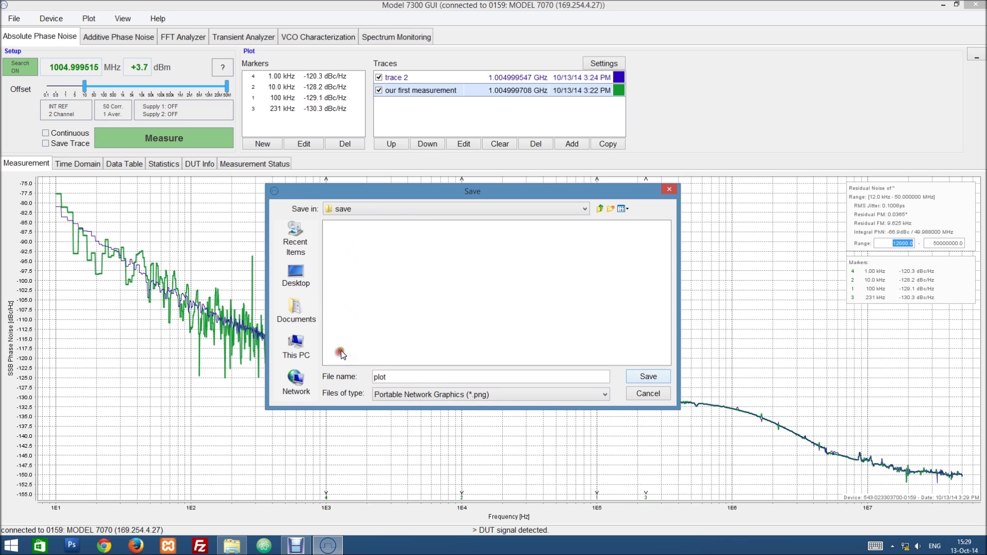
pyautogui.click(648, 378)
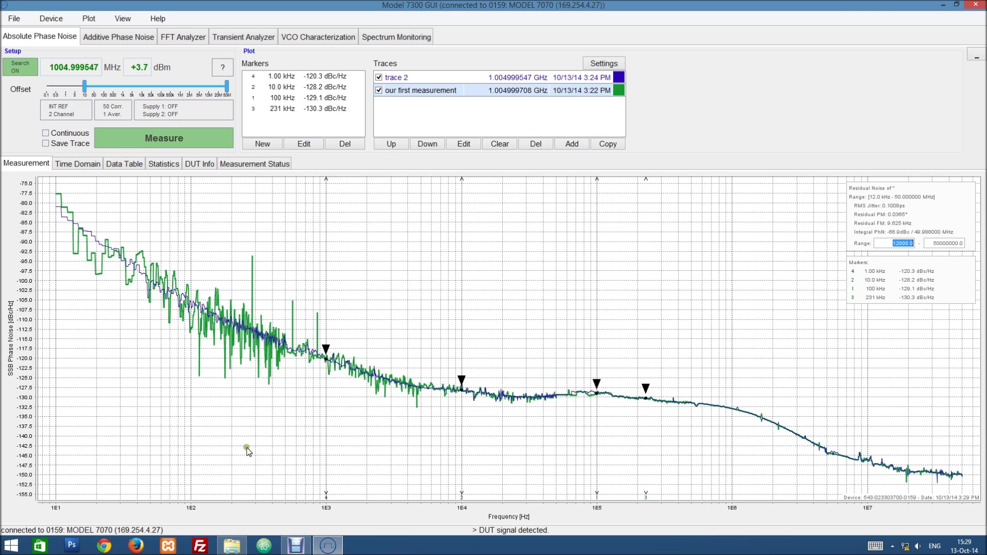
pyautogui.click(231, 546)
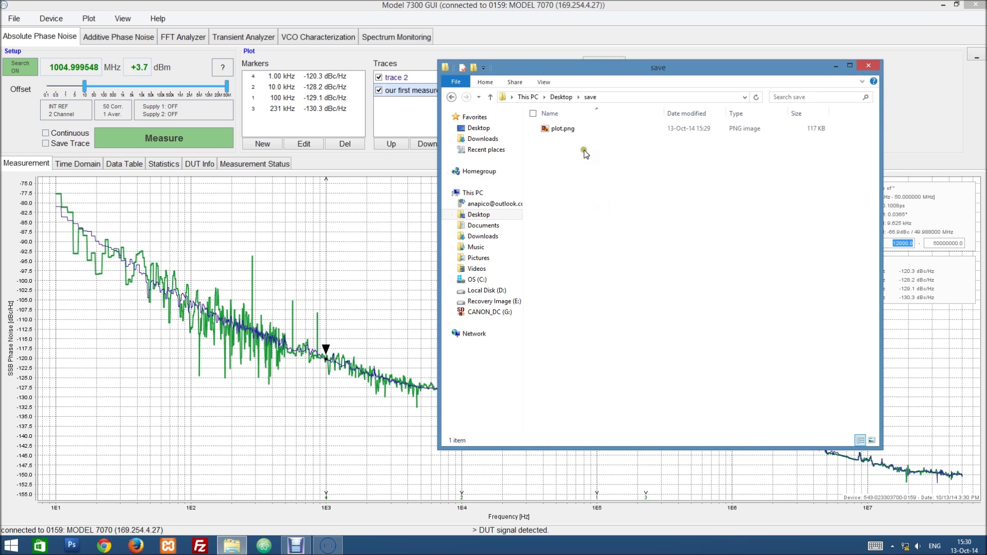
# View plot.png enlarged in Windows Photo Viewer, then close it and return to the analyzer
pyautogui.doubleClick(570, 132)
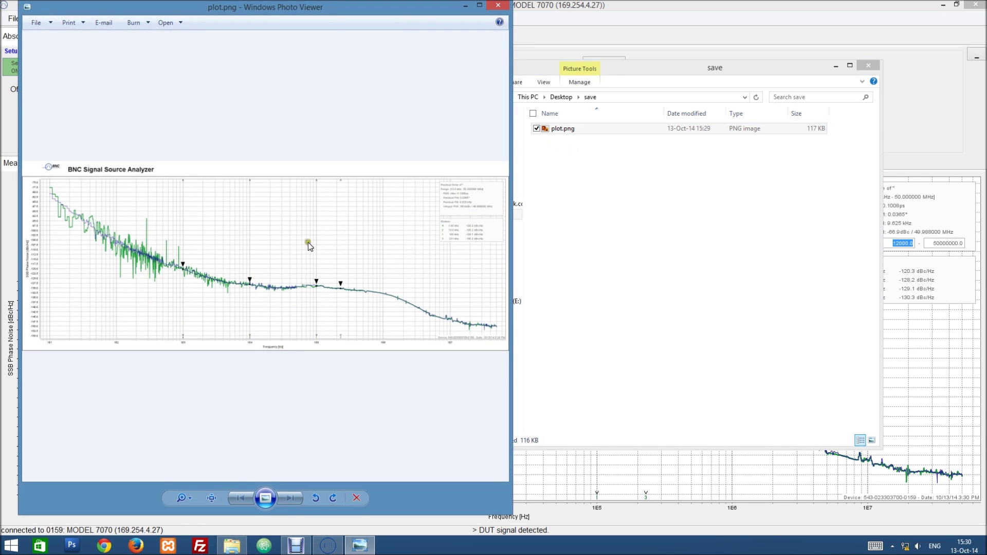
pyautogui.moveTo(511, 64); pyautogui.dragTo(958, 72)
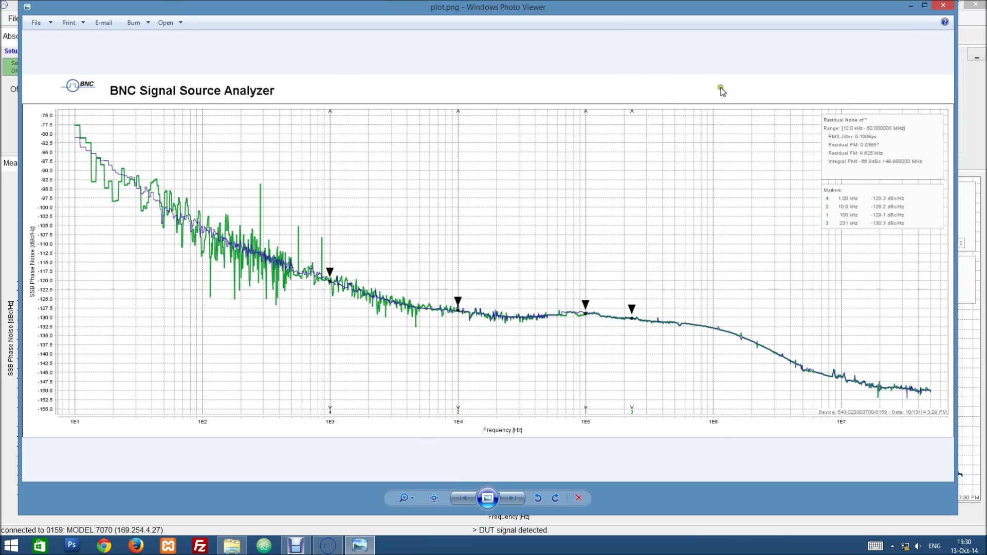
pyautogui.click(942, 6)
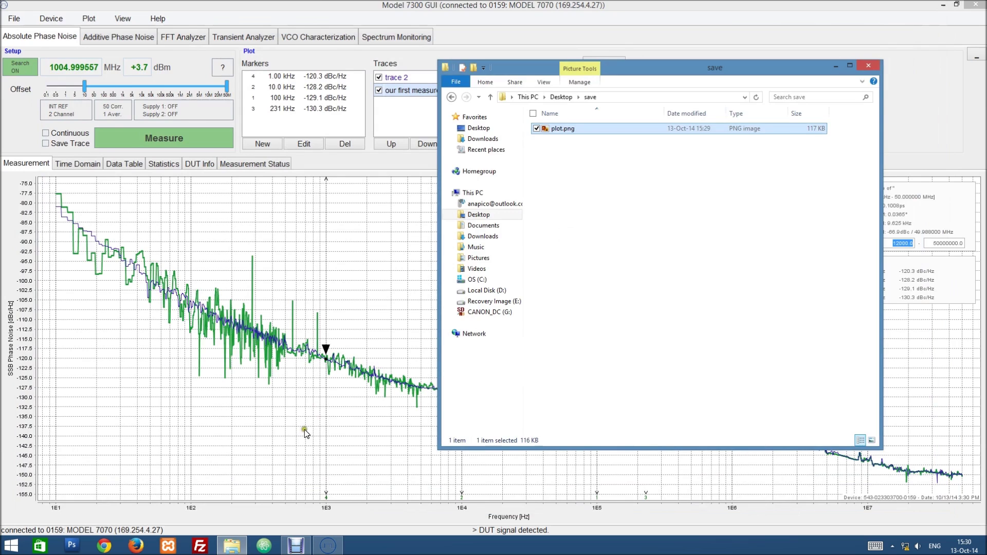
pyautogui.click(274, 301)
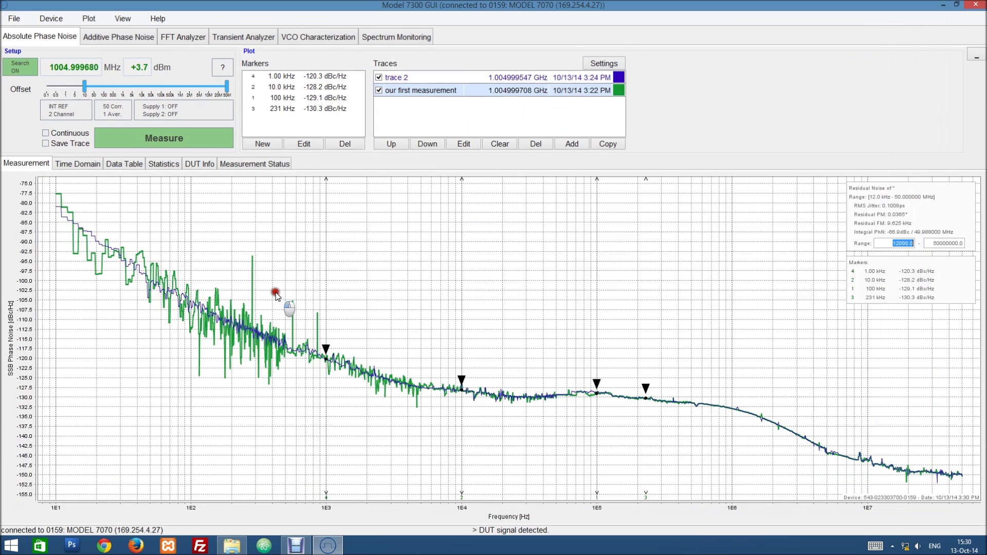
pyautogui.click(89, 19)
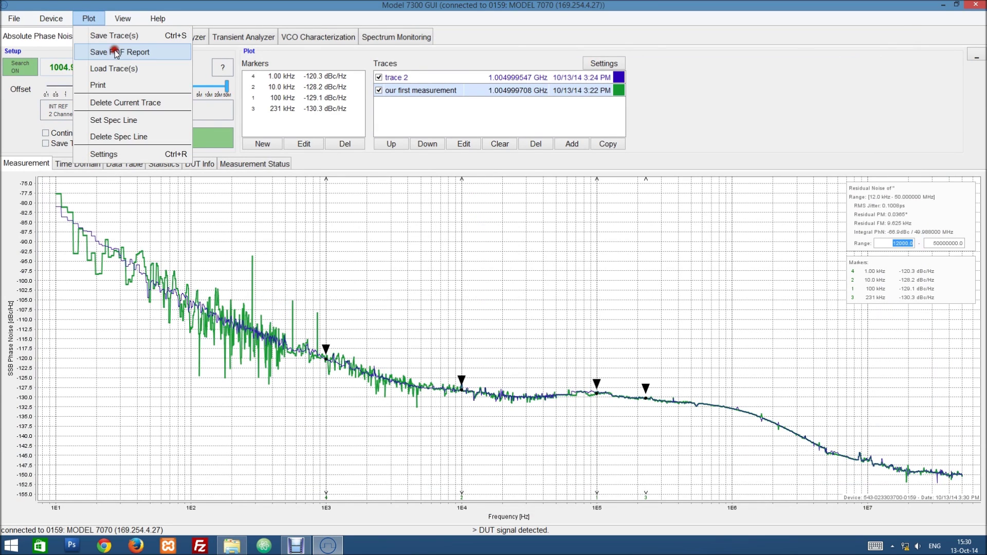
# Save a PDF report as Report.pdf in the save folder and select it there
pyautogui.click(110, 53)
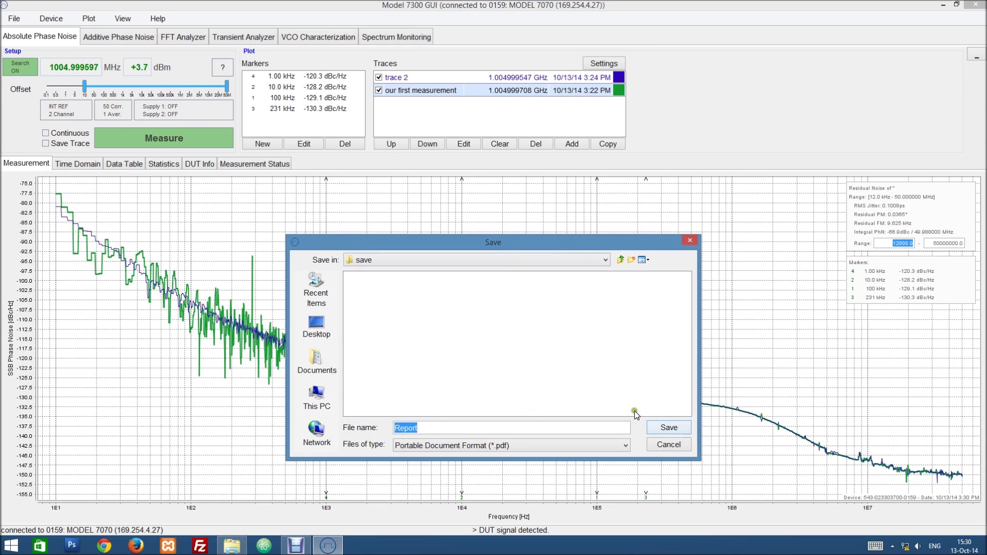
pyautogui.click(667, 427)
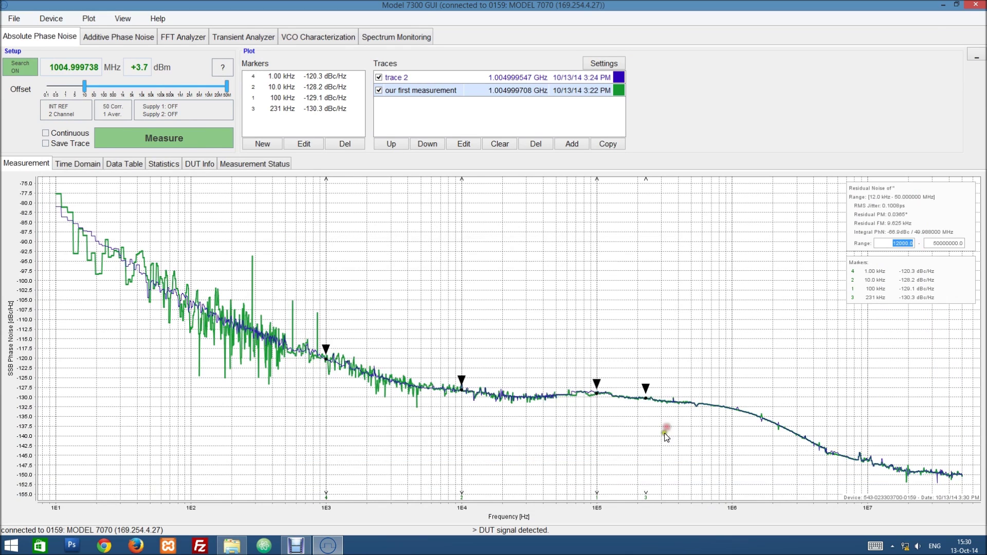
pyautogui.click(232, 545)
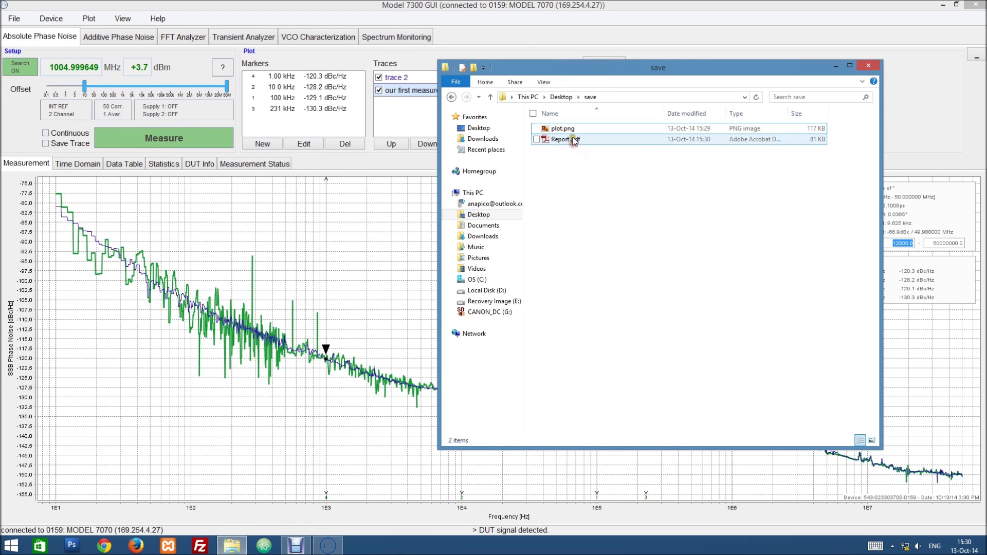
pyautogui.click(569, 141)
# Scroll through the three pages of Report.pdf in Adobe Reader, then close it with Alt+F4
pyautogui.doubleClick(569, 141)
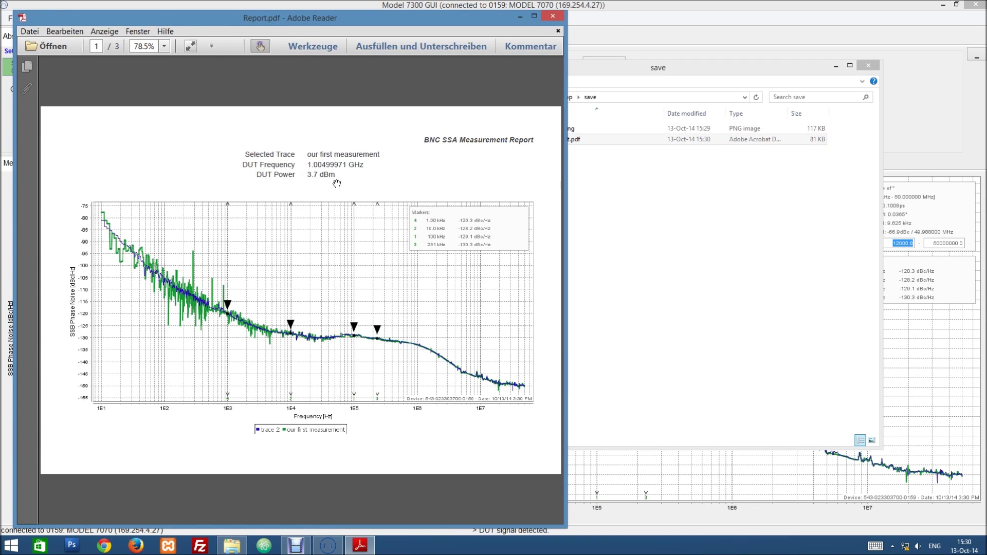
pyautogui.scroll(-2, 327, 180)
pyautogui.scroll(-2, 327, 175)
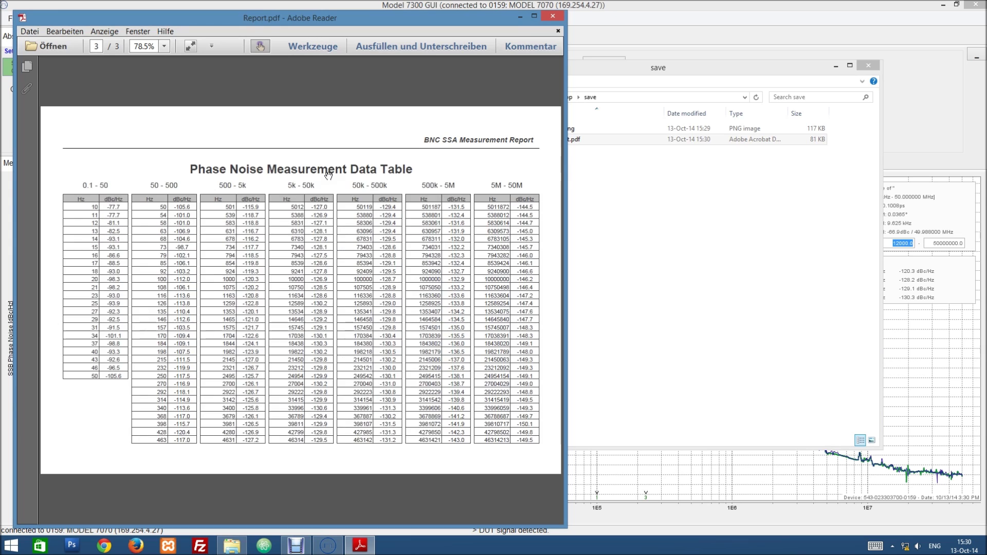
pyautogui.scroll(2, 327, 175)
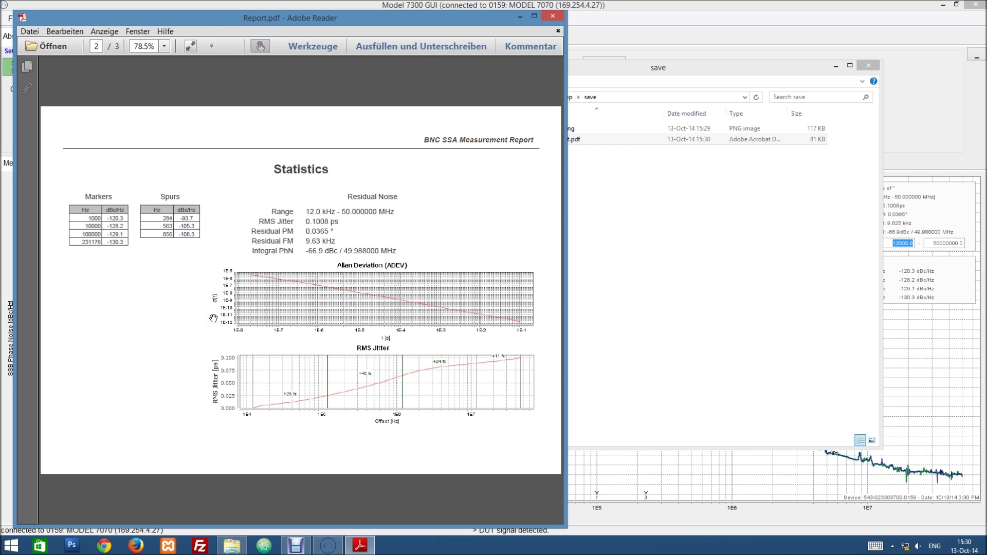
pyautogui.scroll(-2, 213, 319)
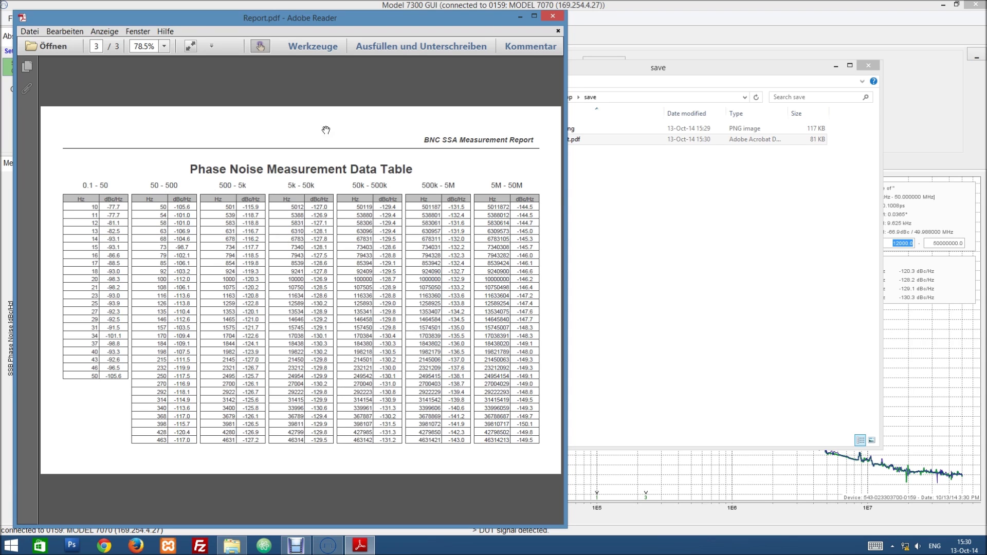
pyautogui.hotkey('alt', 'F4')
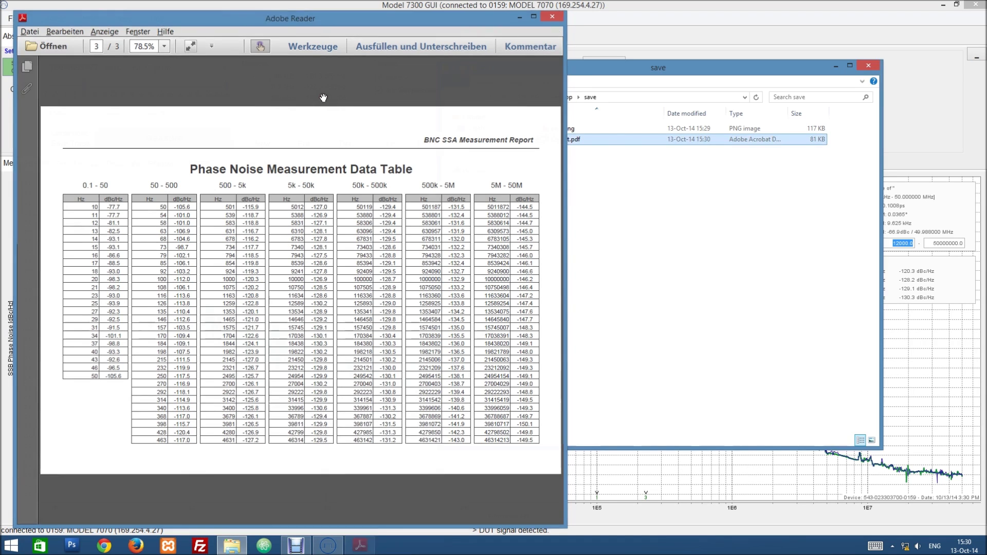
pyautogui.click(325, 267)
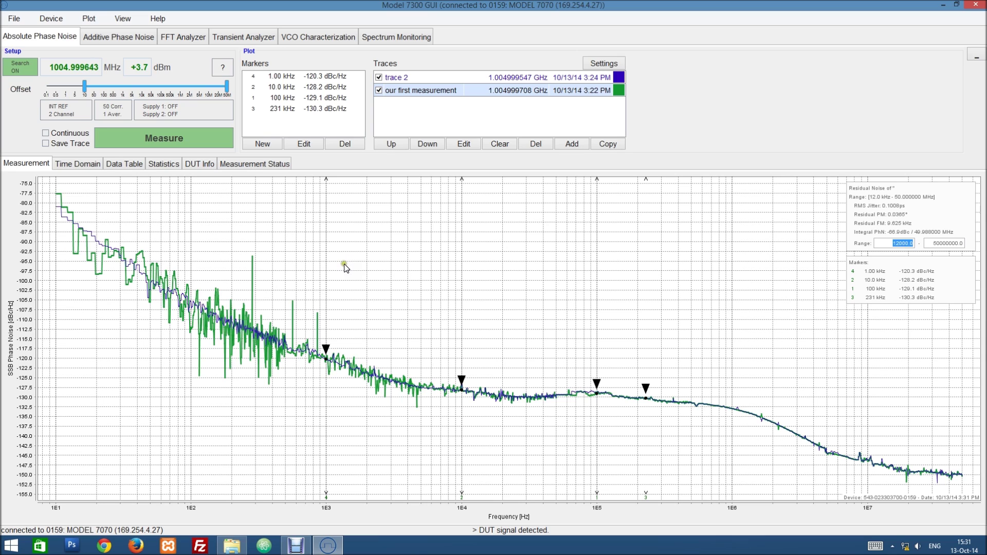
# Bring the Model 7300 GUI window in front of the folder, showing the two-trace plot
pyautogui.click(350, 289)
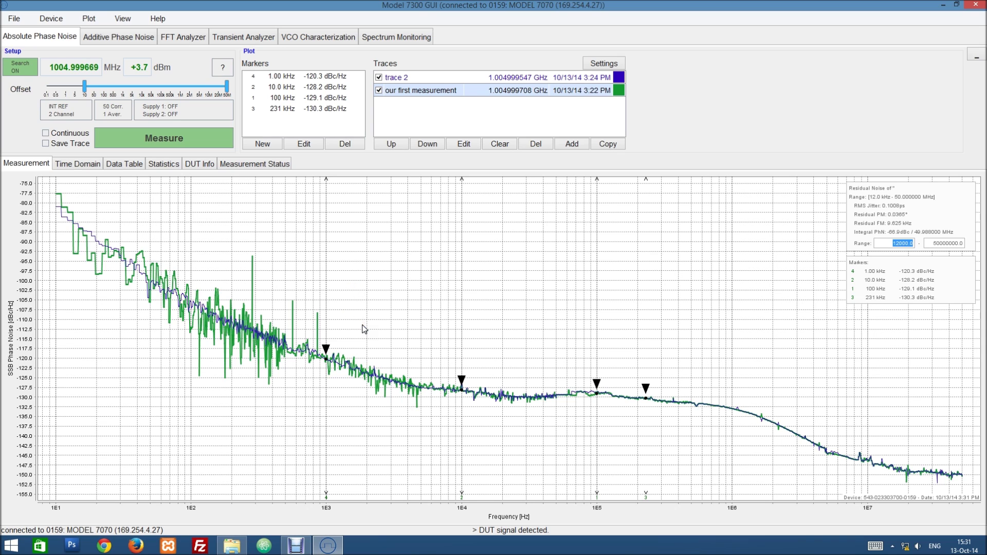